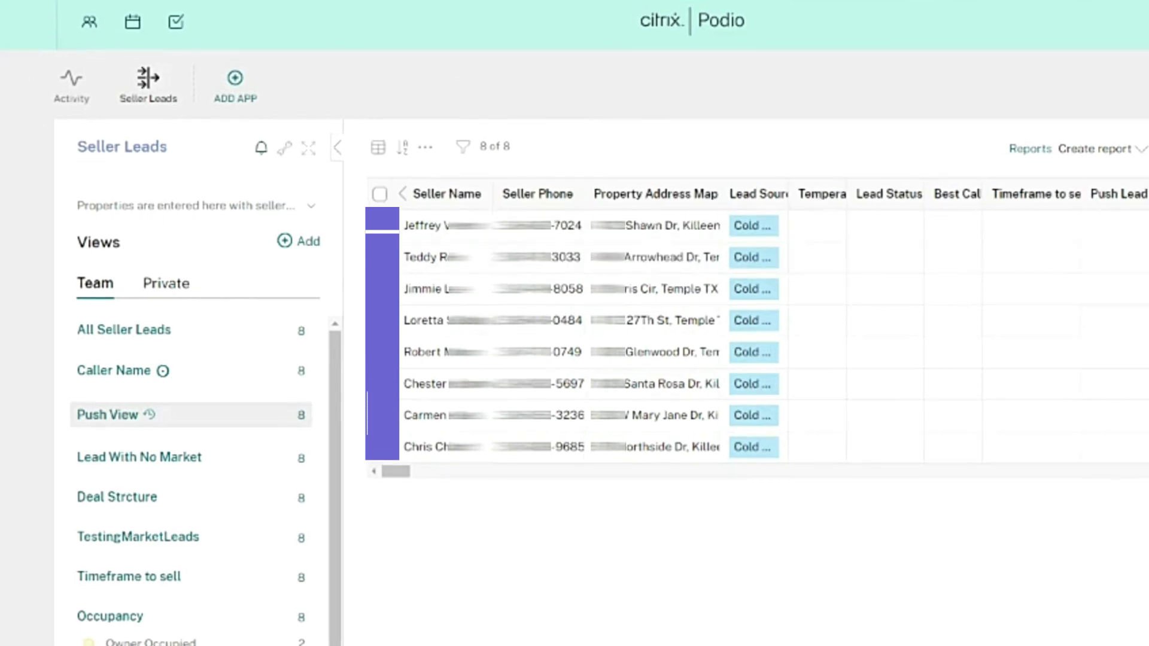
Step: Go back to the Seller Leads Push View showing all eight seller lead records
key("alt+Left")
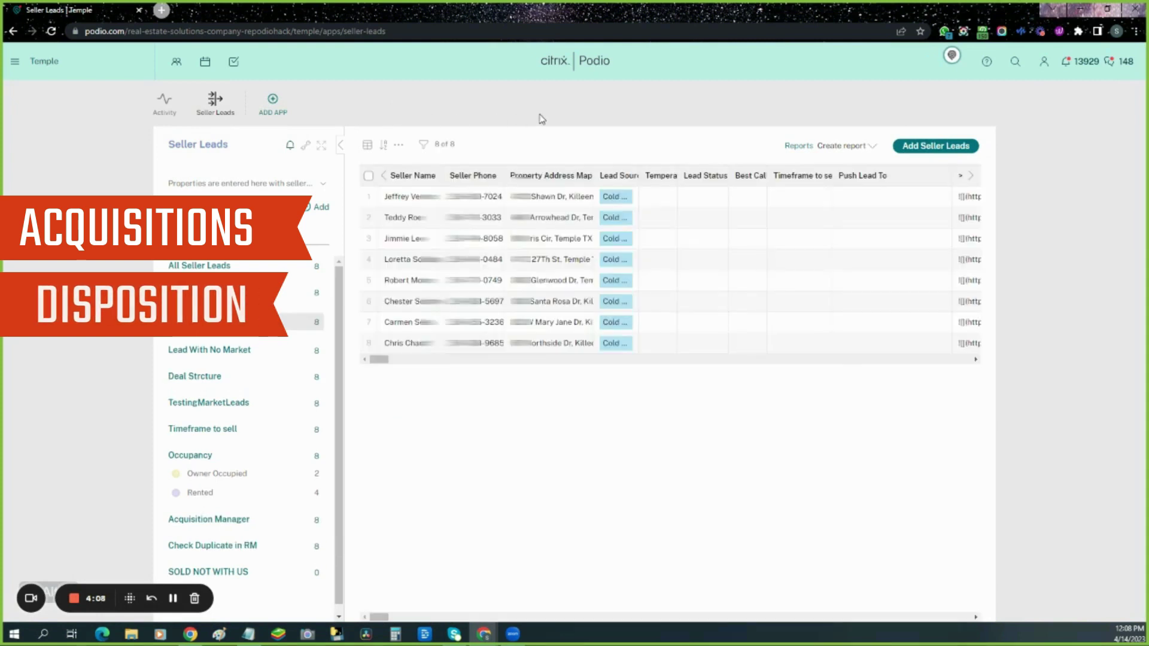
Step: Open the first seller lead and scroll through its phone, address map, street and aerial views
left_click(540, 199)
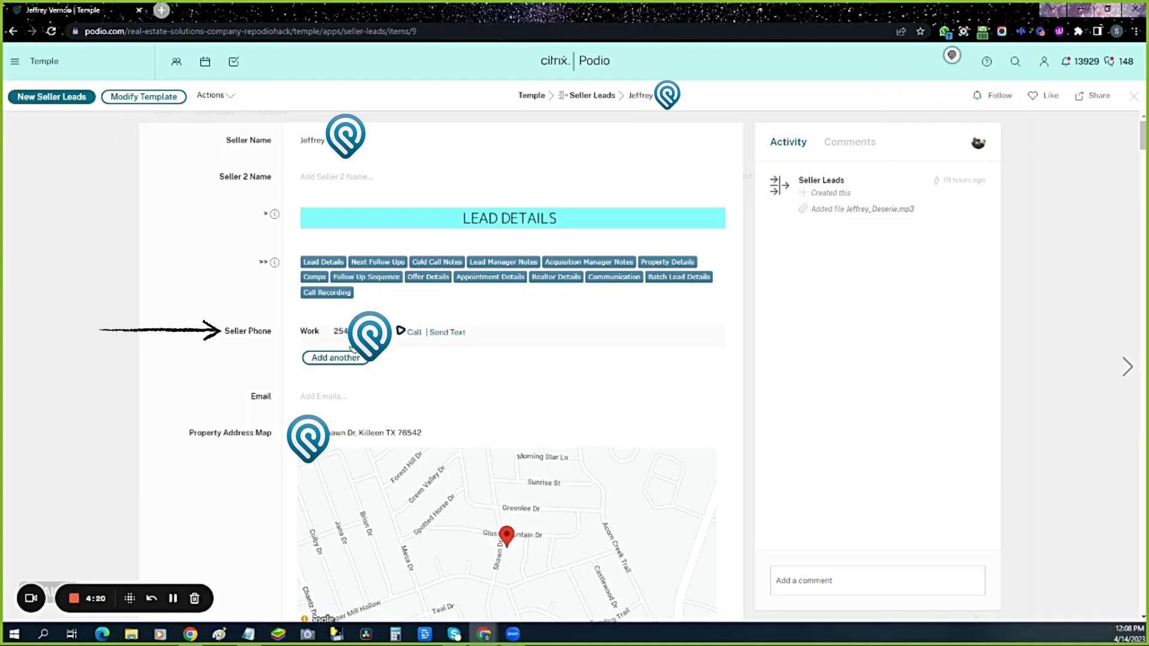
scroll(578, 154, "down", 1)
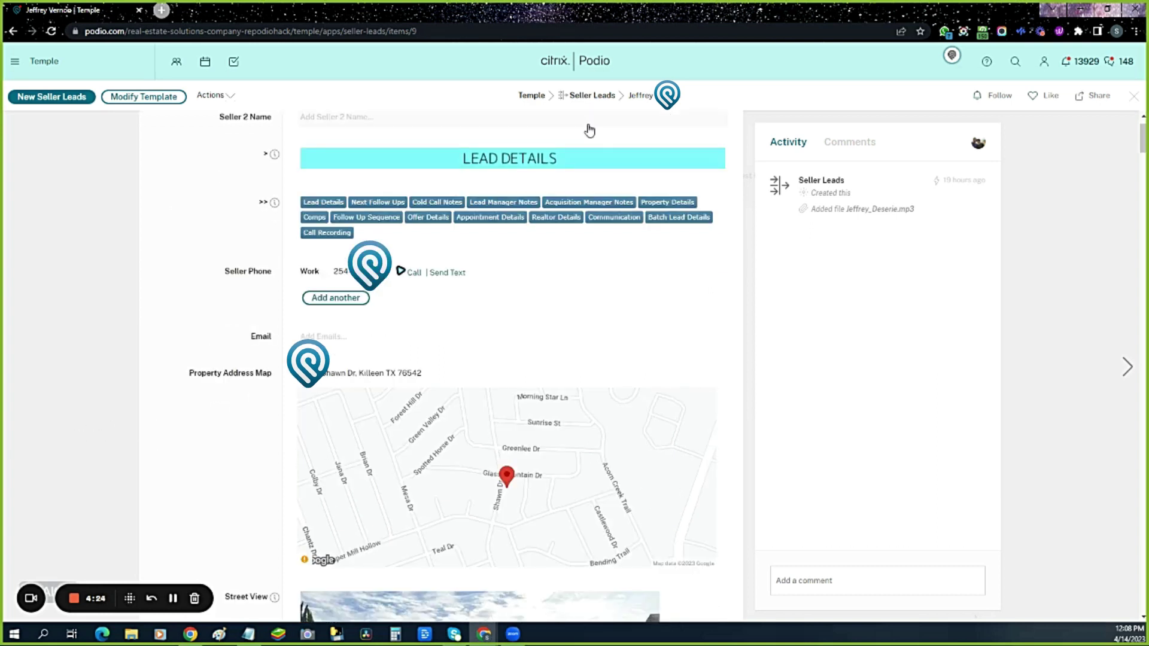
scroll(252, 357, "down", 2)
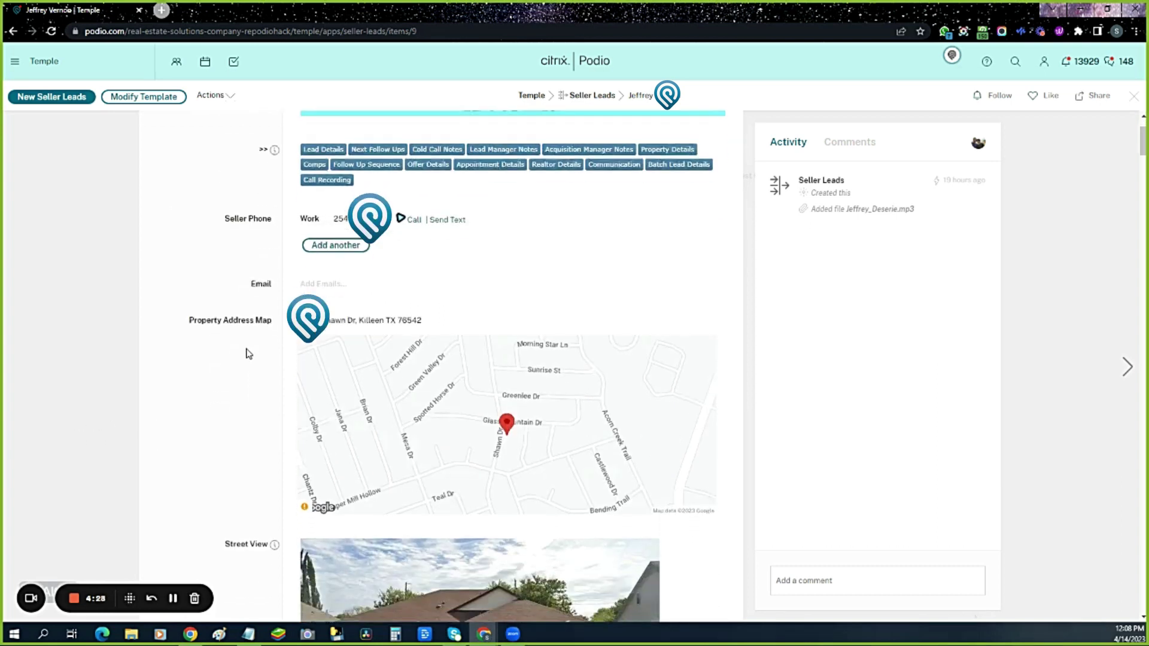
scroll(261, 288, "down", 1)
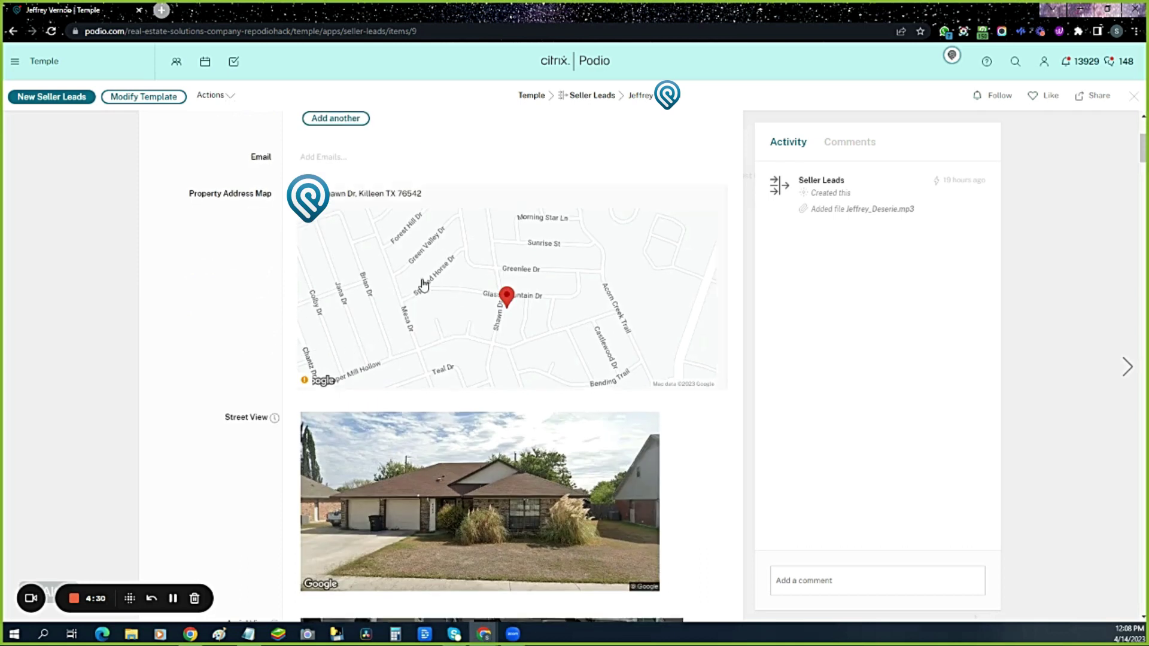
scroll(465, 340, "down", 2)
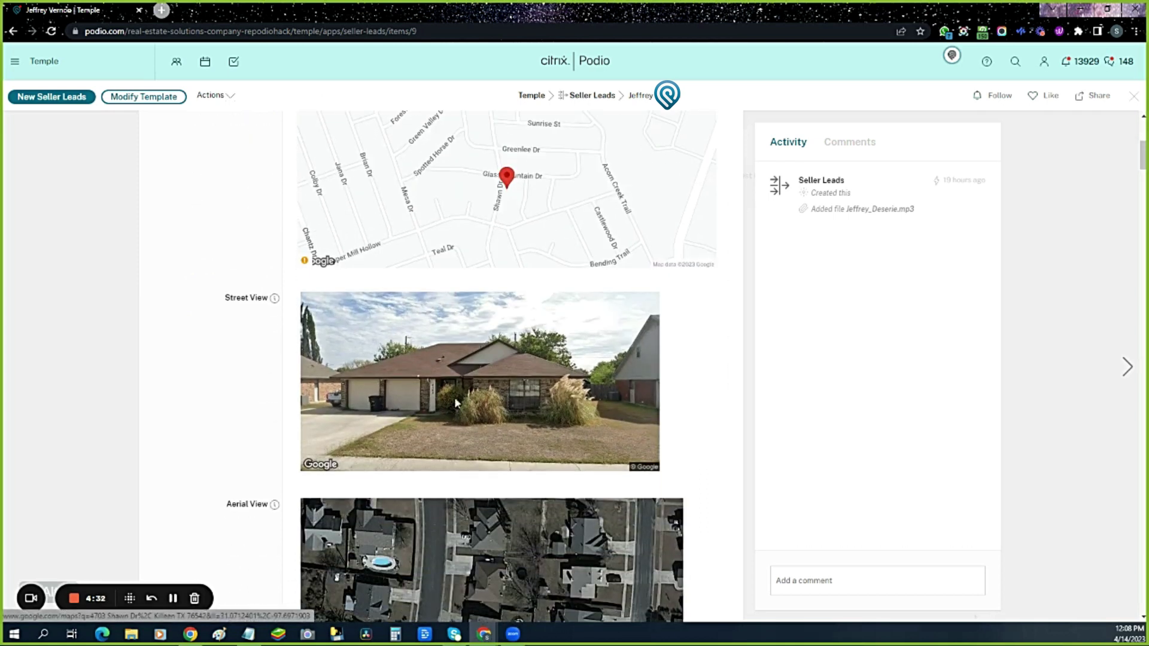
scroll(521, 419, "down", 2)
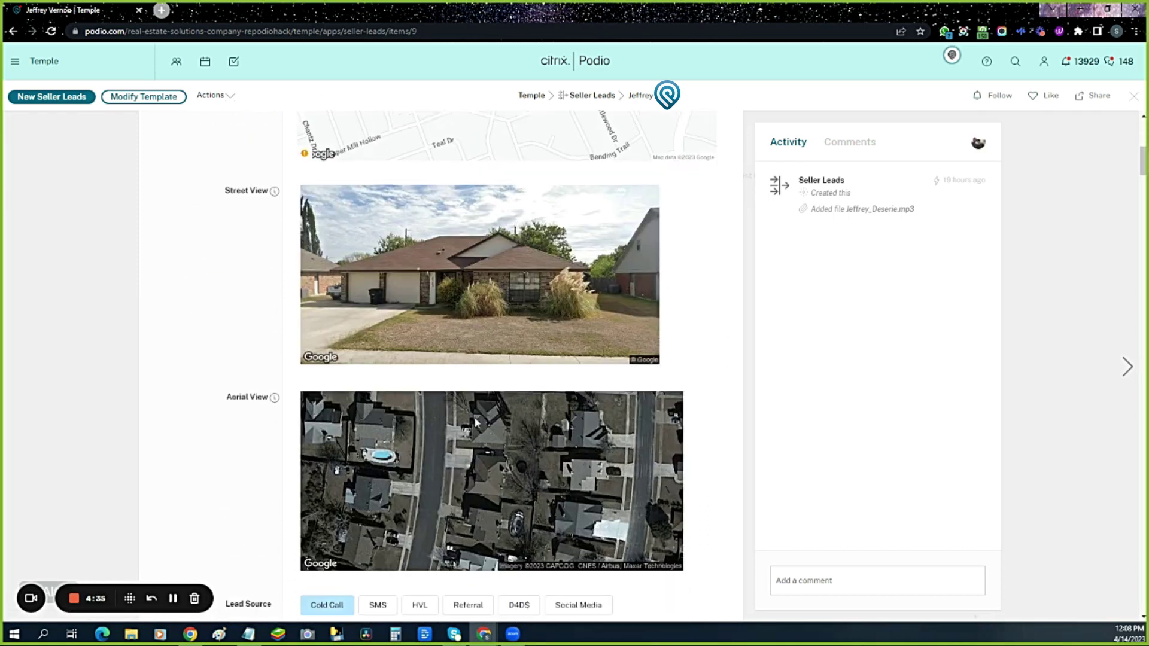
scroll(527, 474, "up", 1)
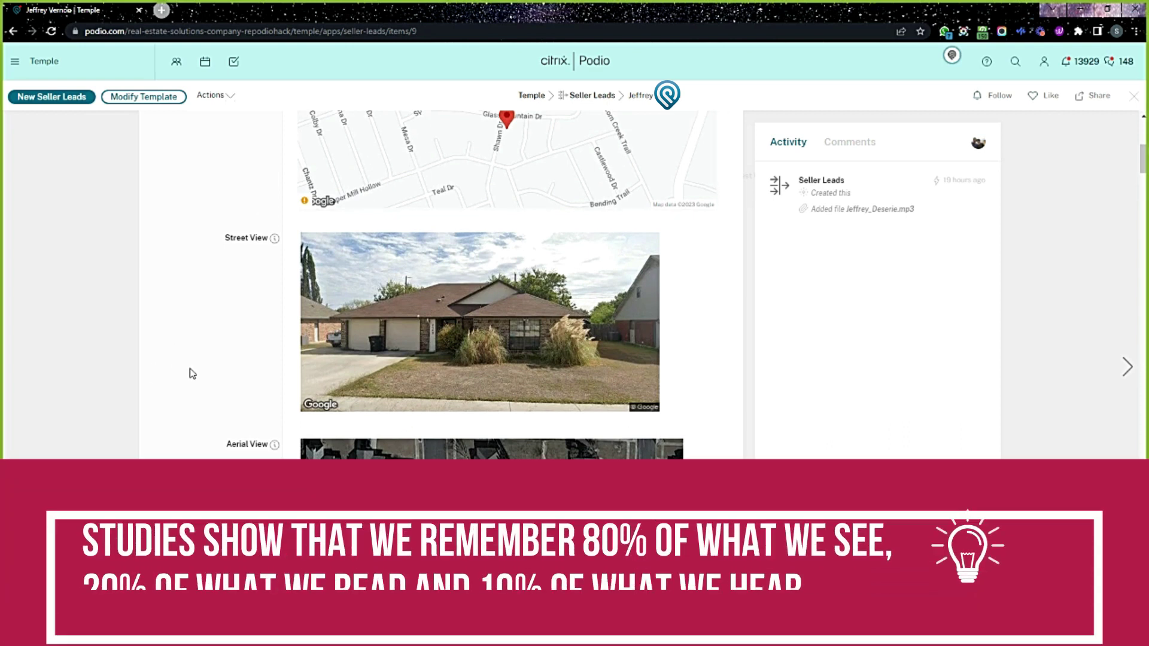
scroll(239, 357, "down", 3)
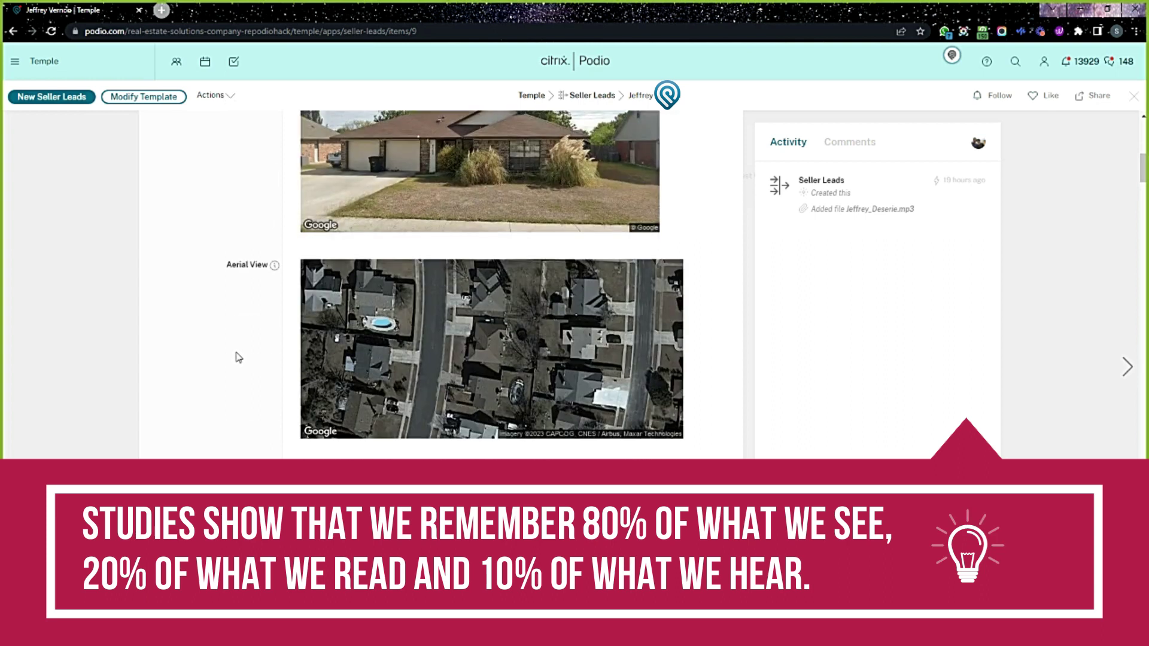
scroll(236, 354, "down", 2)
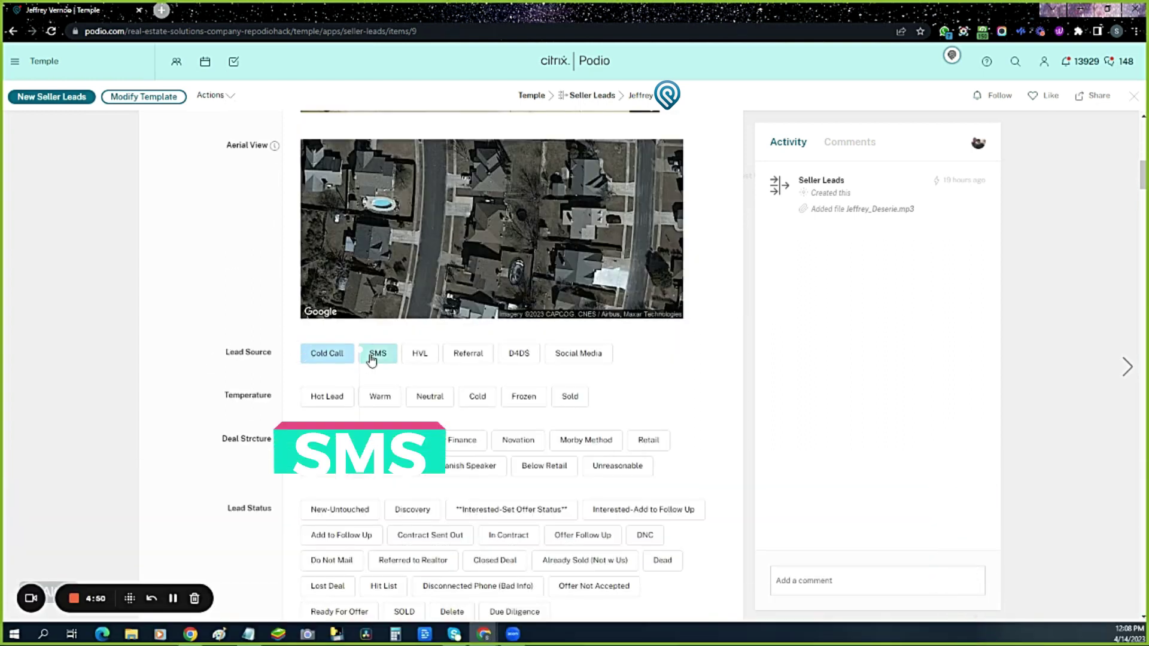
left_click(415, 359)
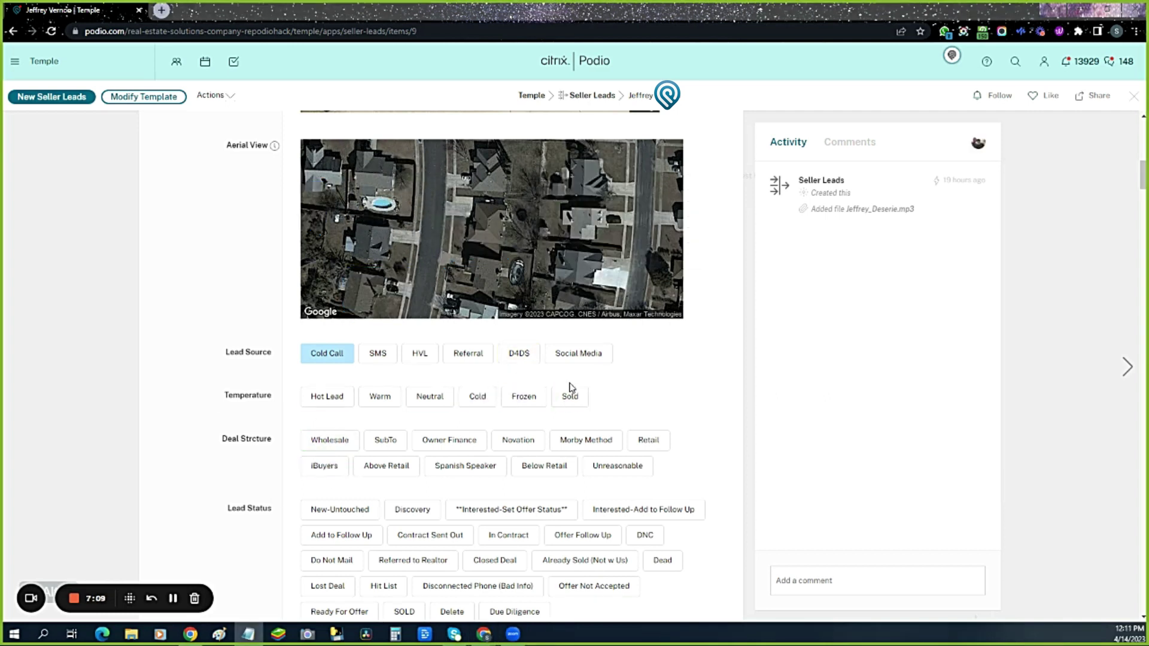
Step: Try the Cold and Hot Lead temperatures twice, leaving the lead's temperature cleared
left_click(477, 397)
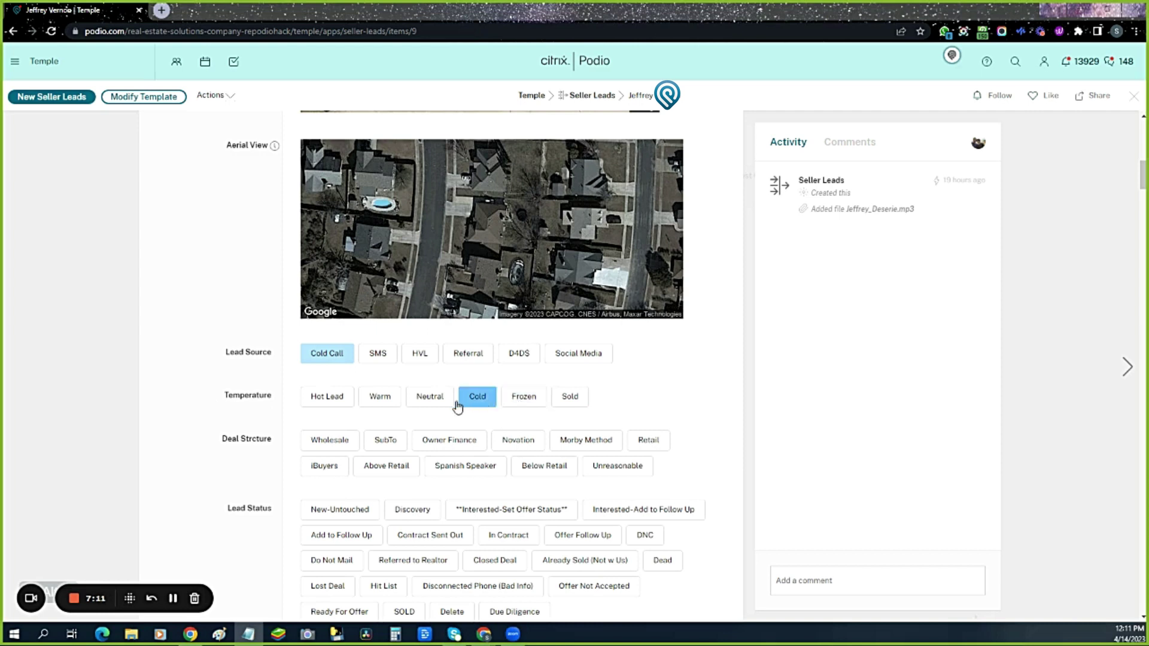
left_click(306, 401)
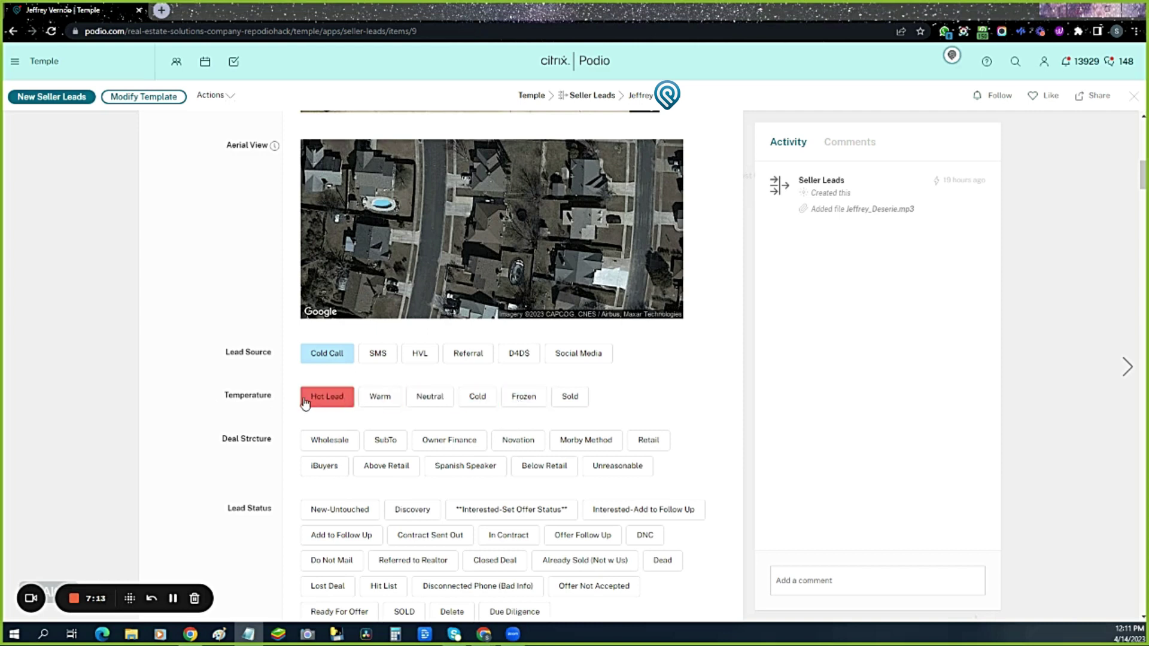
left_click(304, 402)
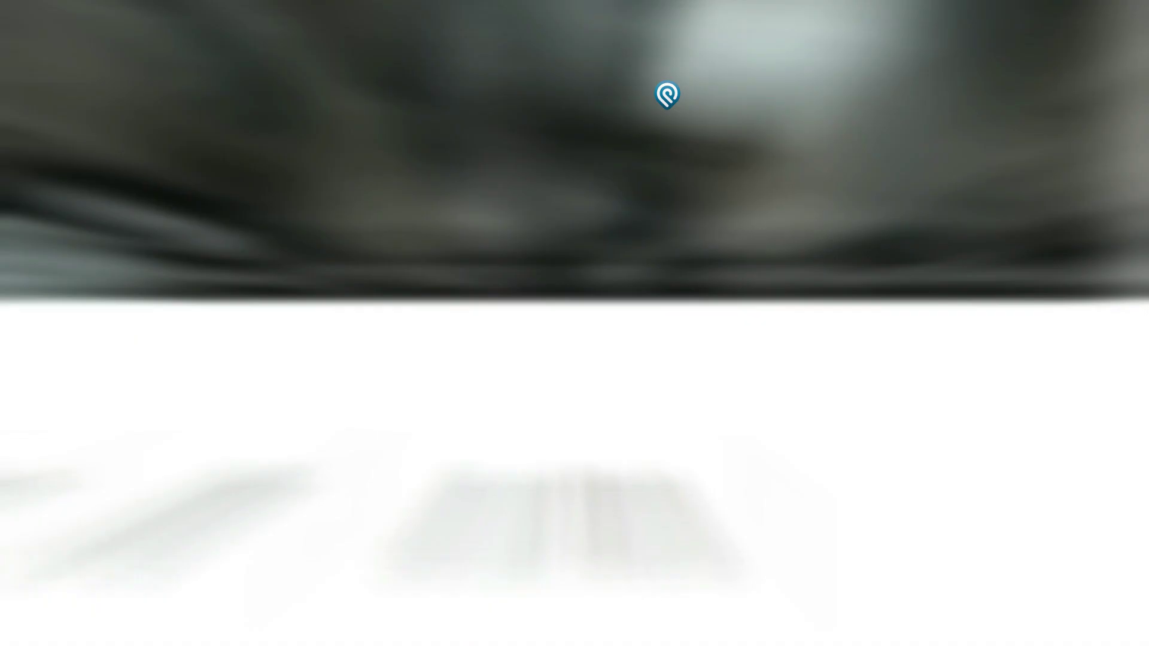
left_click(473, 397)
left_click(350, 398)
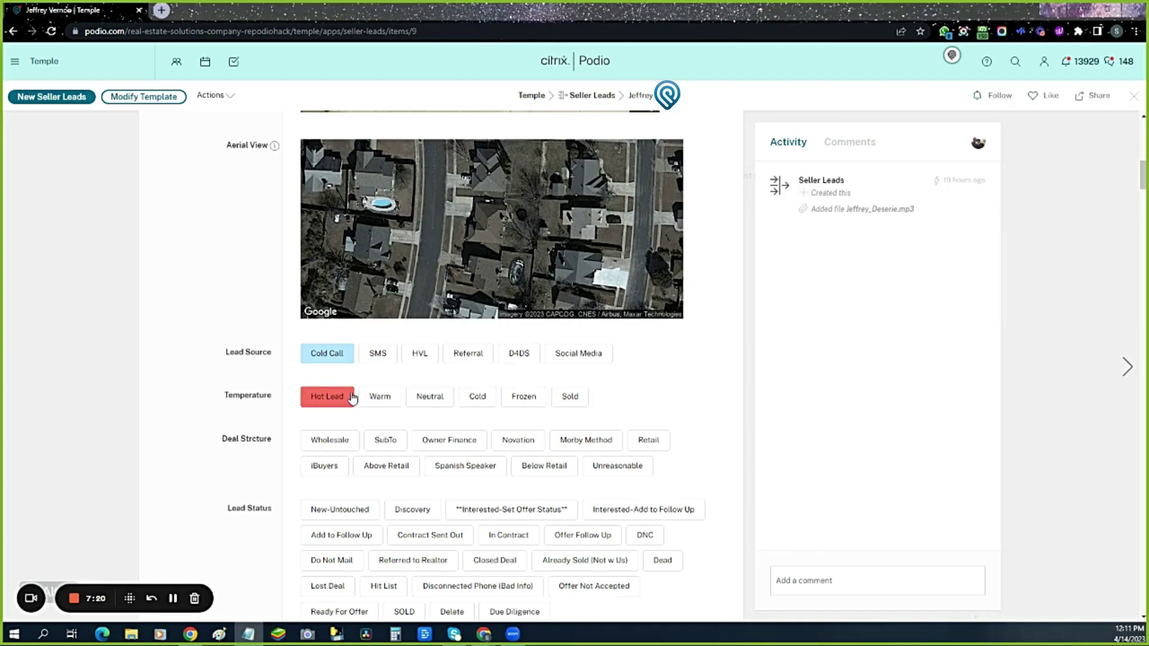
left_click(352, 398)
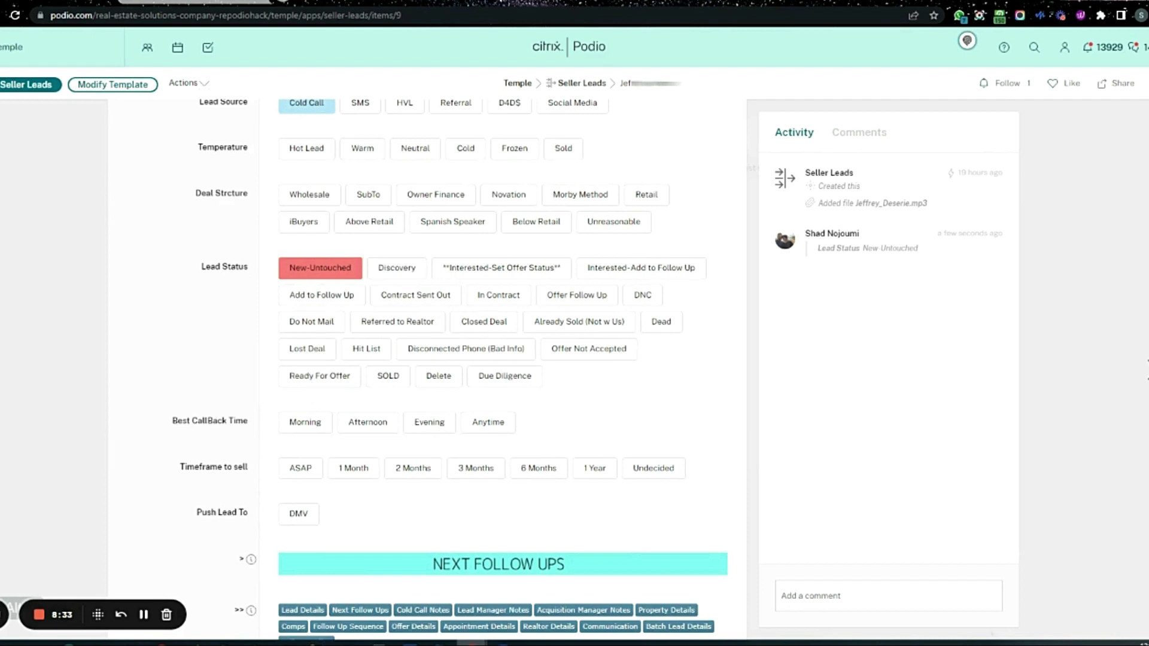
scroll(154, 409, "down", 1)
left_click(294, 450)
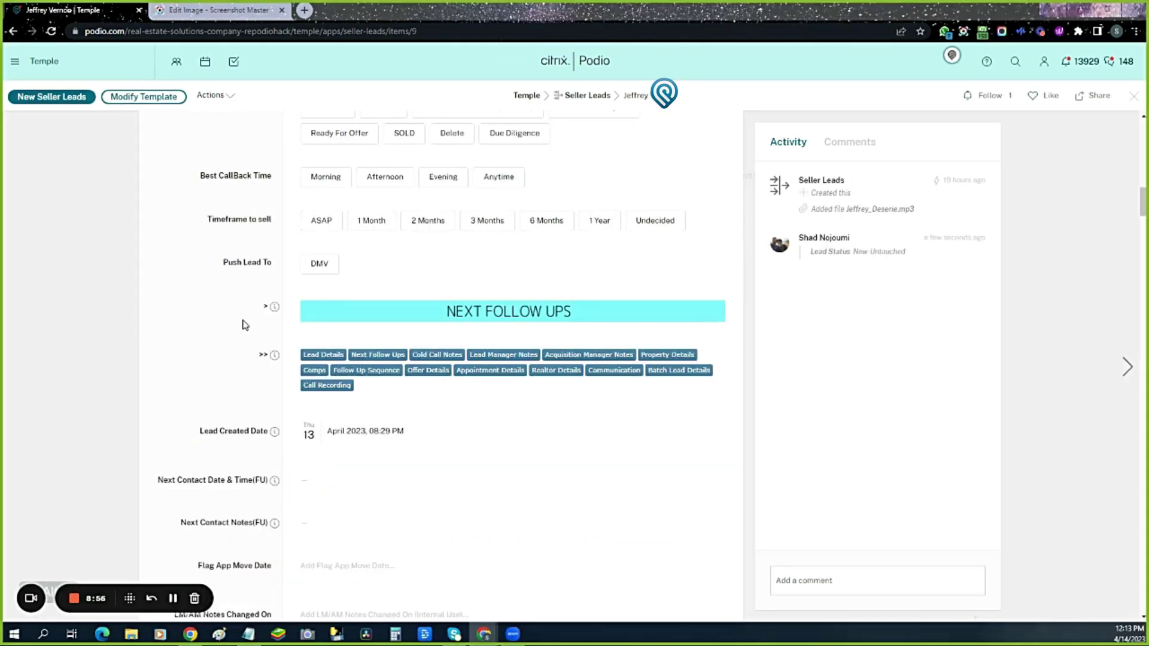
scroll(244, 323, "up", 10)
scroll(244, 325, "up", 8)
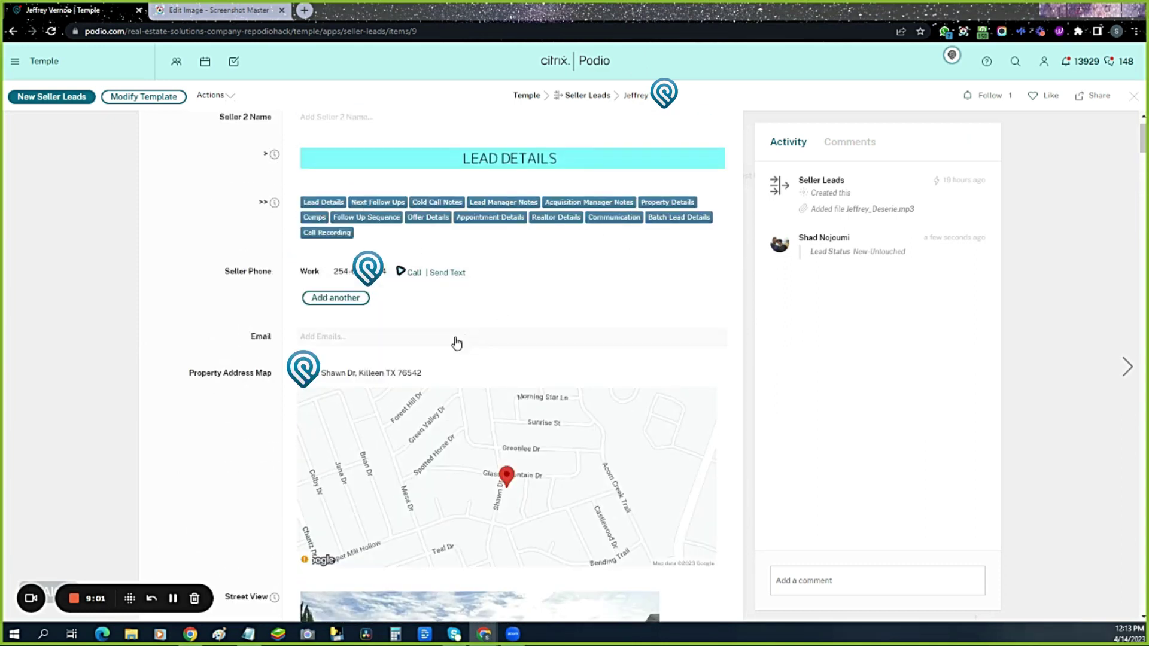
scroll(457, 342, "down", 6)
scroll(398, 342, "up", 7)
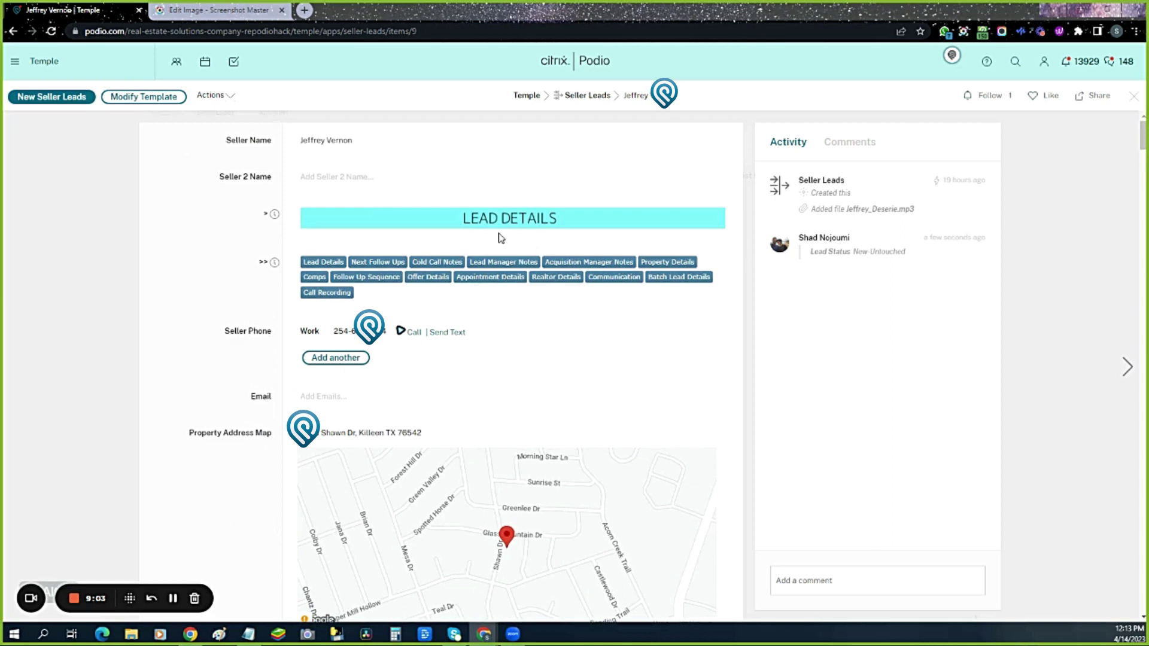
scroll(408, 334, "down", 15)
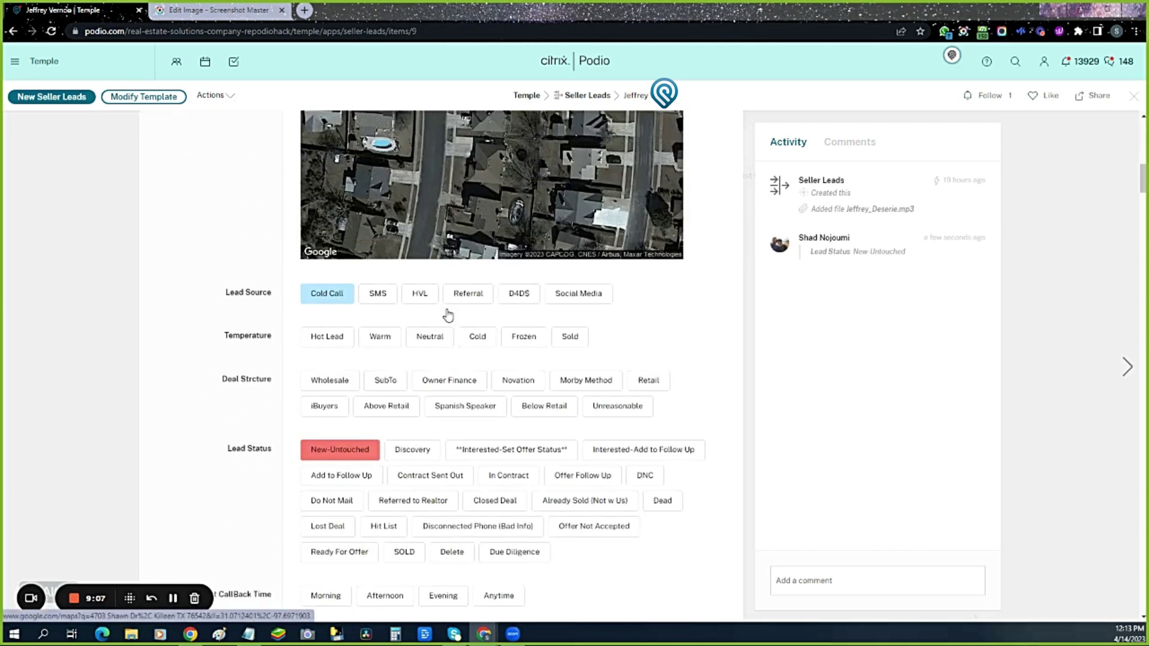
scroll(448, 316, "down", 6)
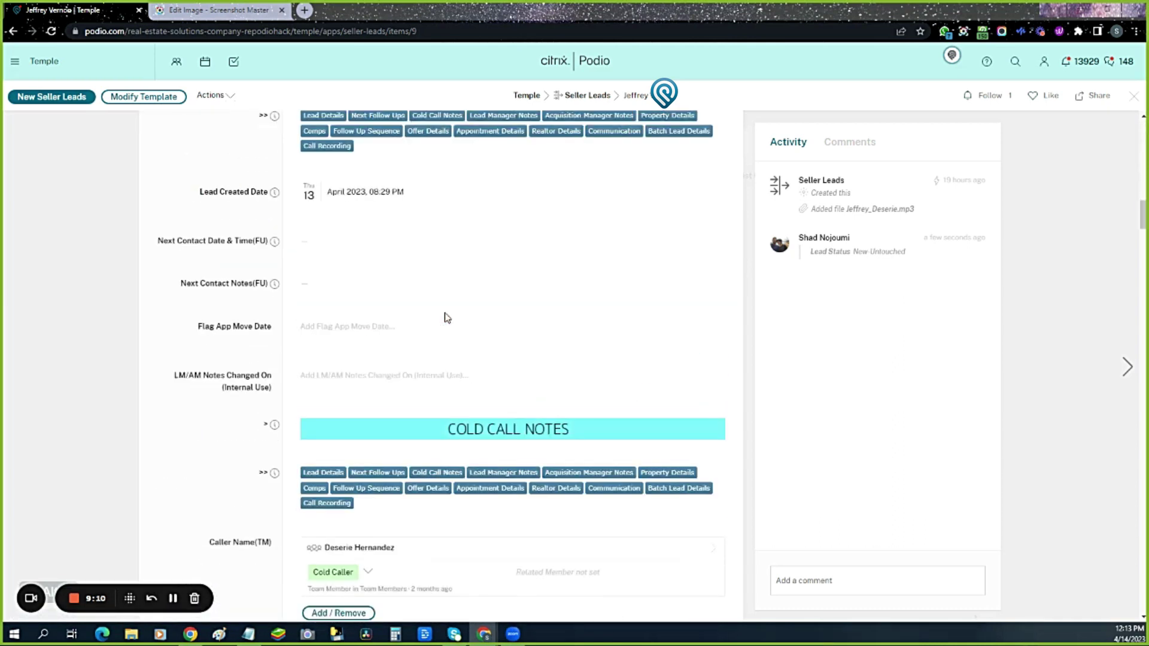
scroll(446, 317, "down", 5)
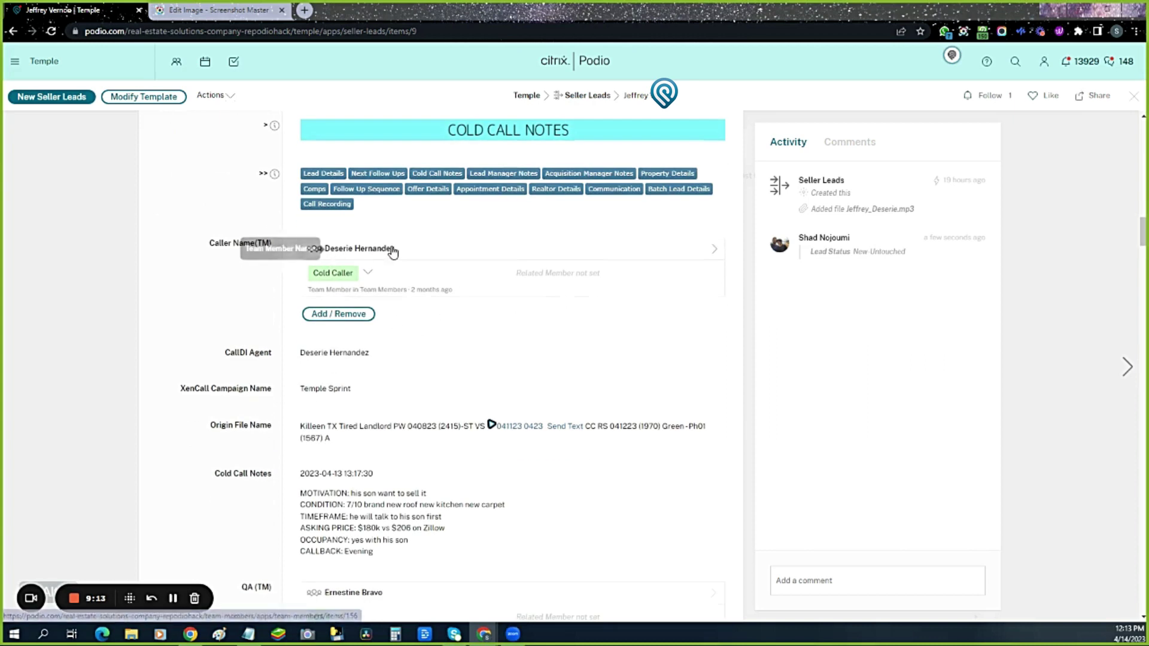
scroll(263, 264, "down", 1)
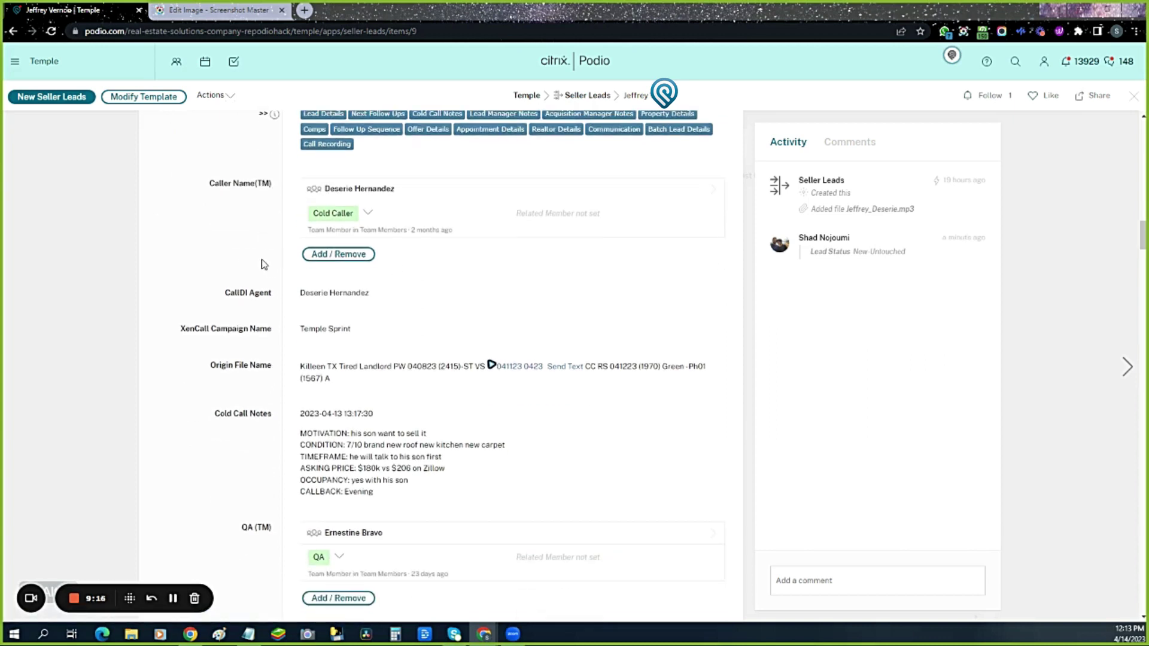
scroll(267, 249, "down", 1)
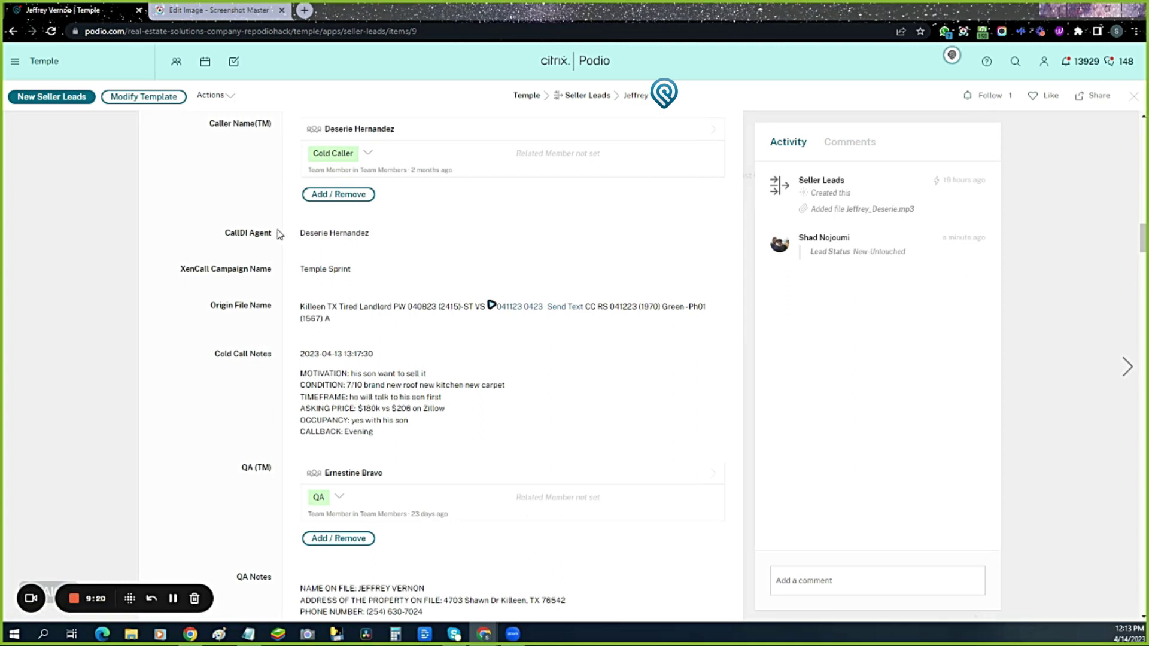
scroll(236, 213, "down", 1)
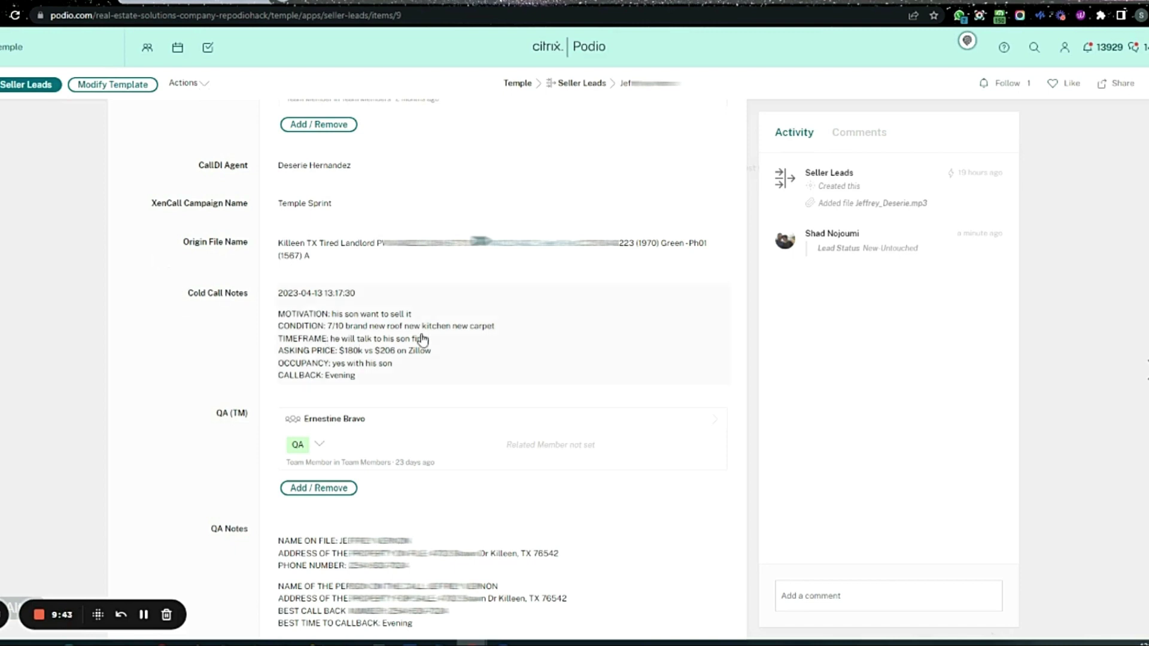
scroll(279, 398, "down", 5)
scroll(279, 398, "down", 7)
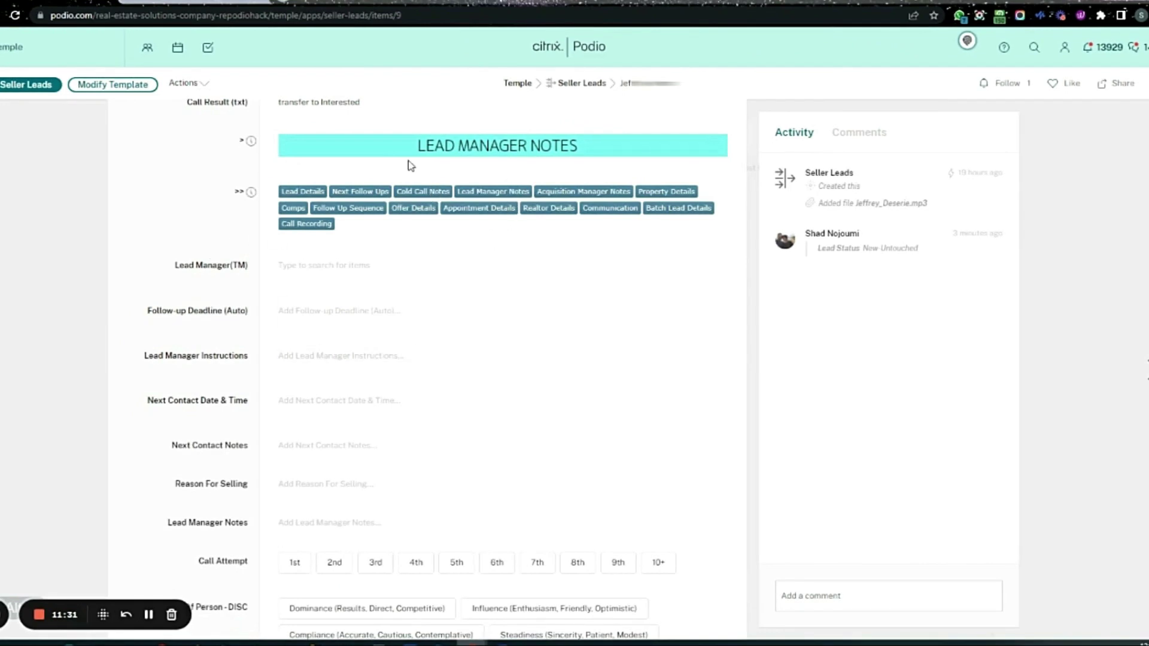
scroll(239, 311, "down", 1)
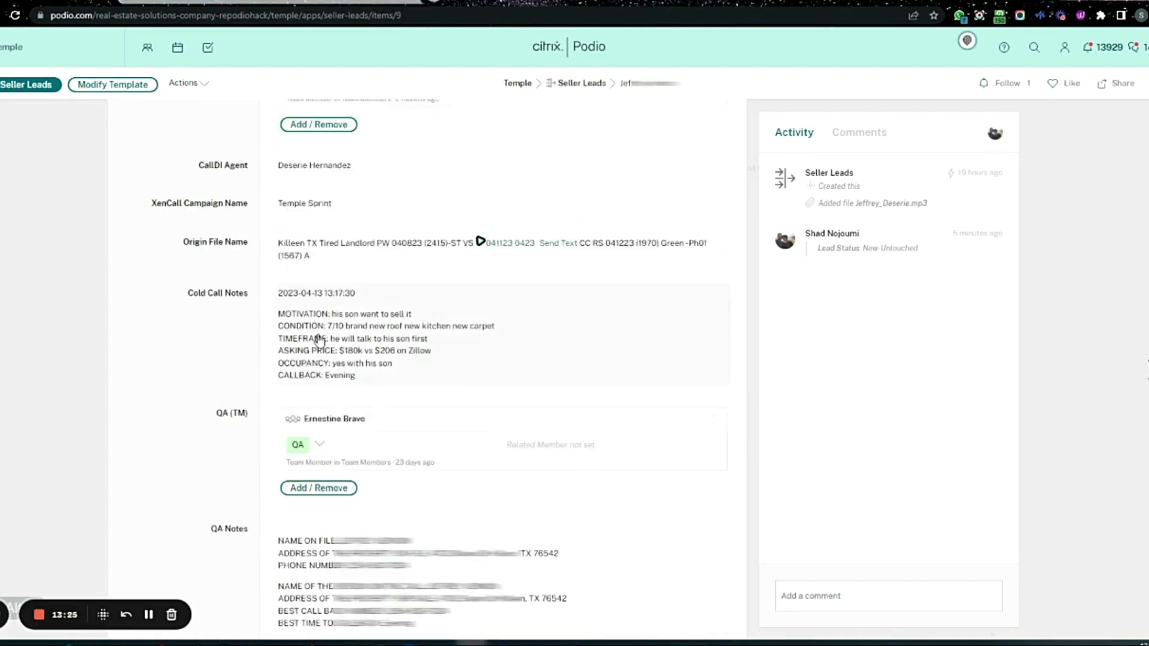
scroll(252, 368, "down", 2)
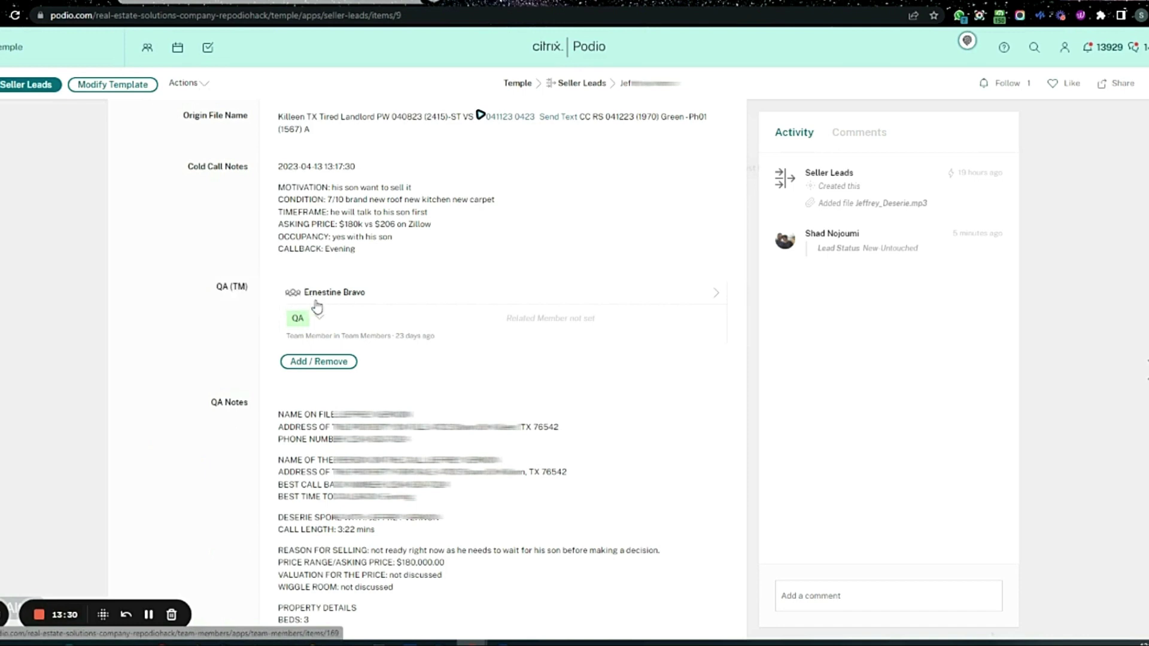
scroll(324, 312, "down", 2)
scroll(324, 311, "down", 2)
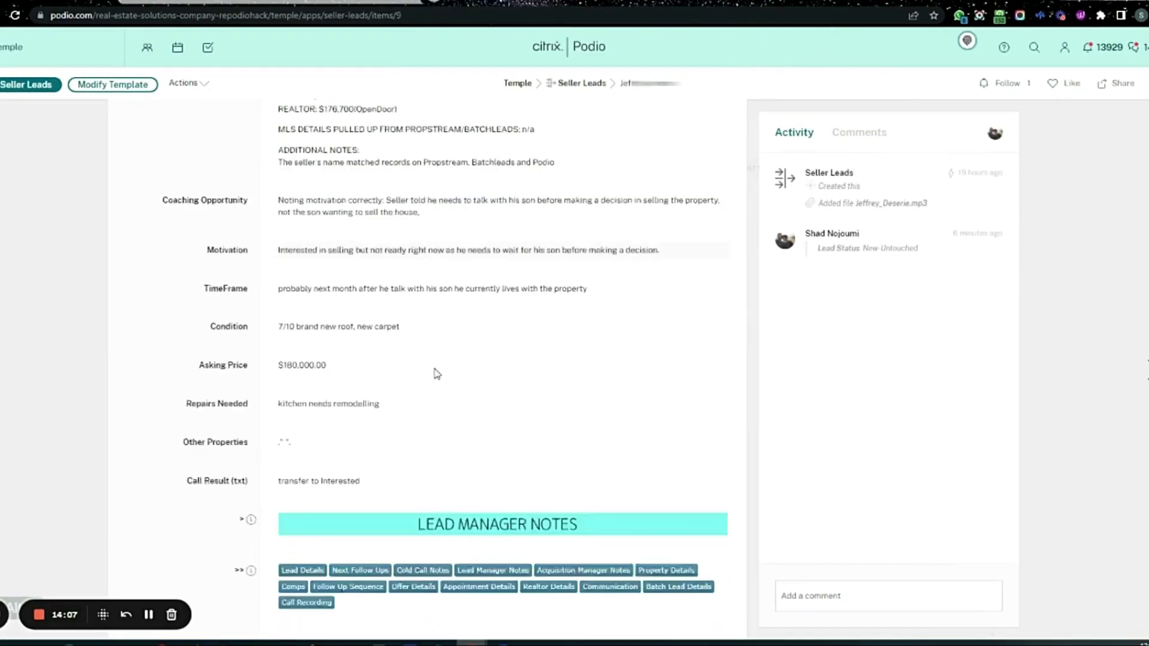
scroll(537, 333, "down", 3)
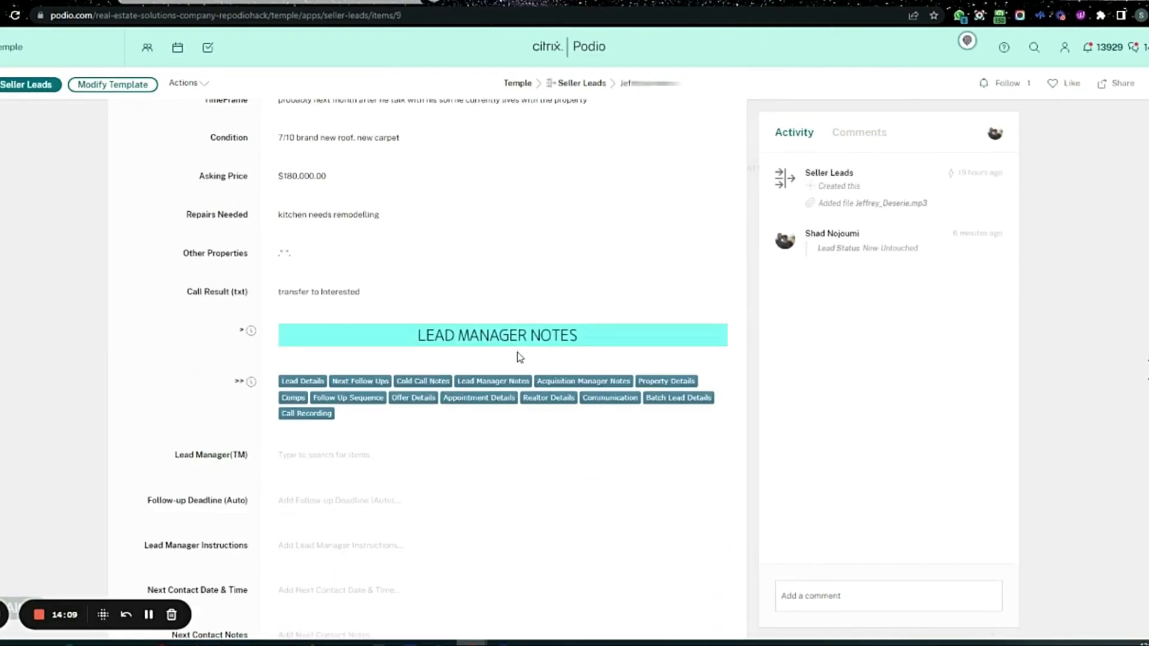
Step: Mark the Occupancy field under Property Details as Owner Occupied
scroll(502, 362, "down", 10)
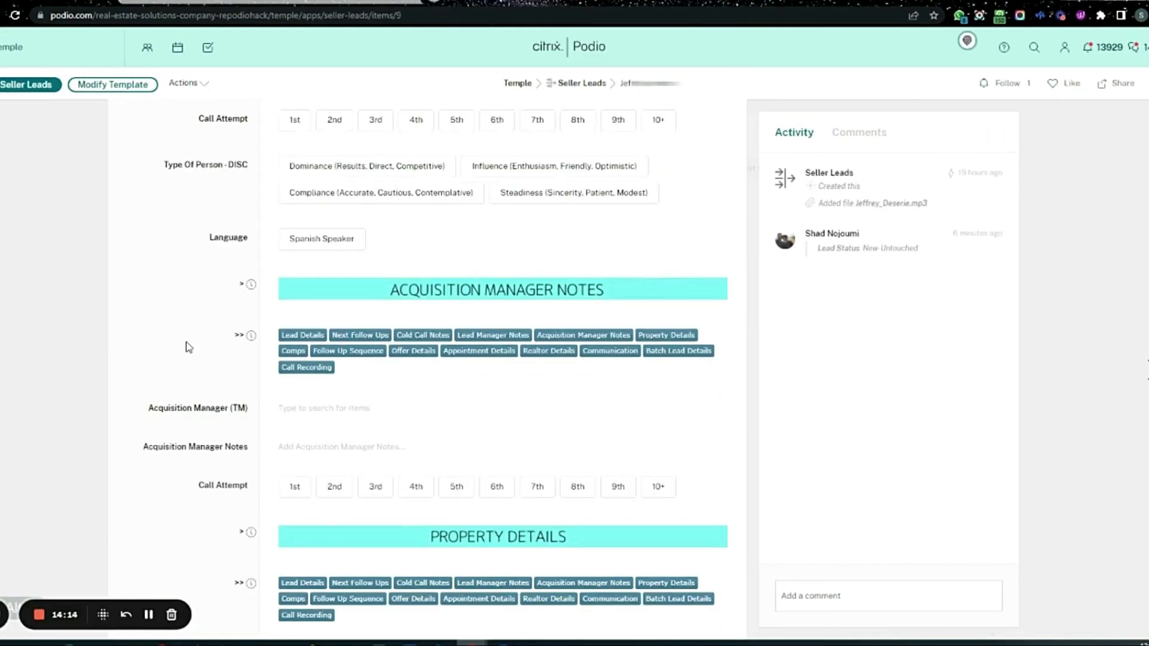
scroll(215, 383, "down", 5)
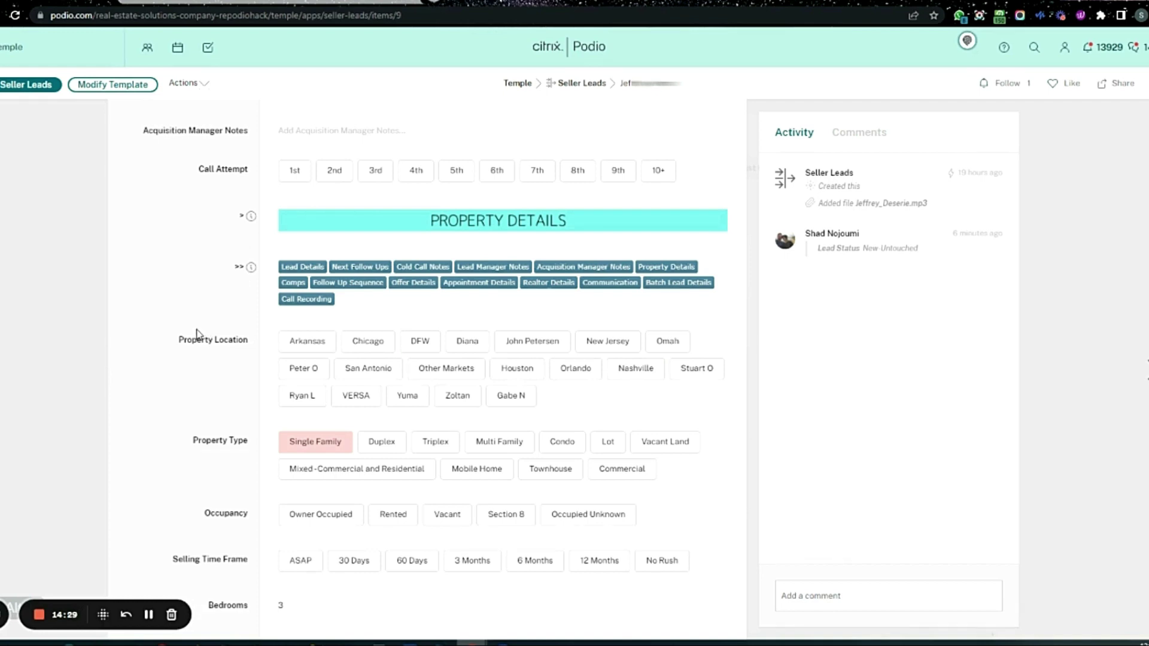
scroll(199, 337, "down", 1)
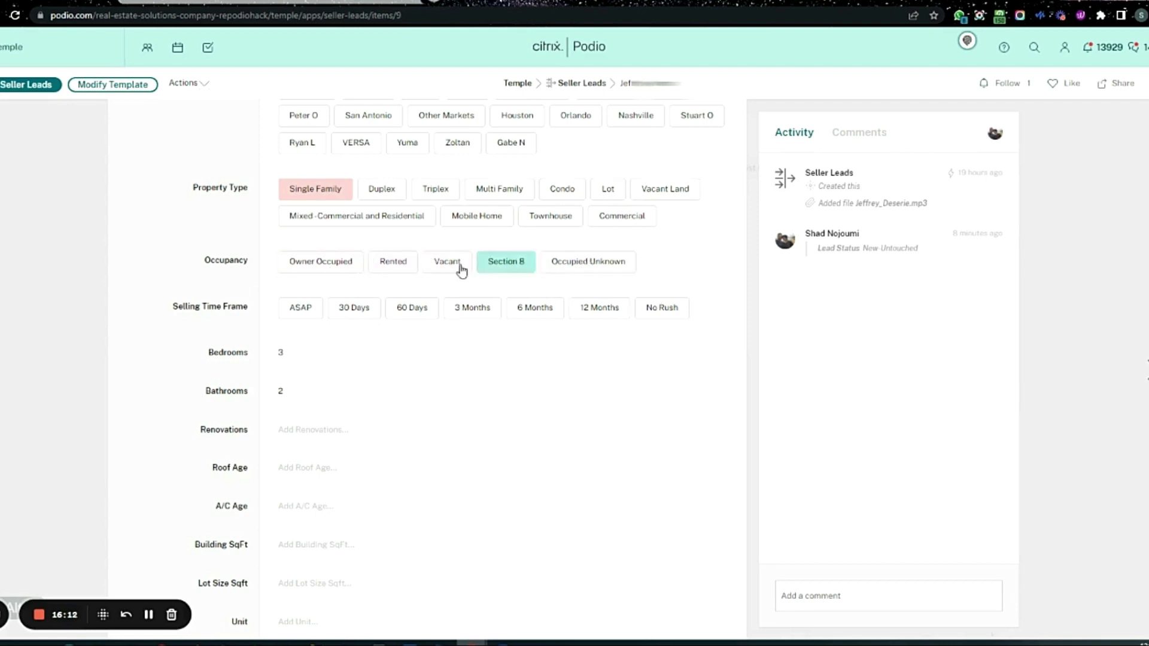
left_click(321, 262)
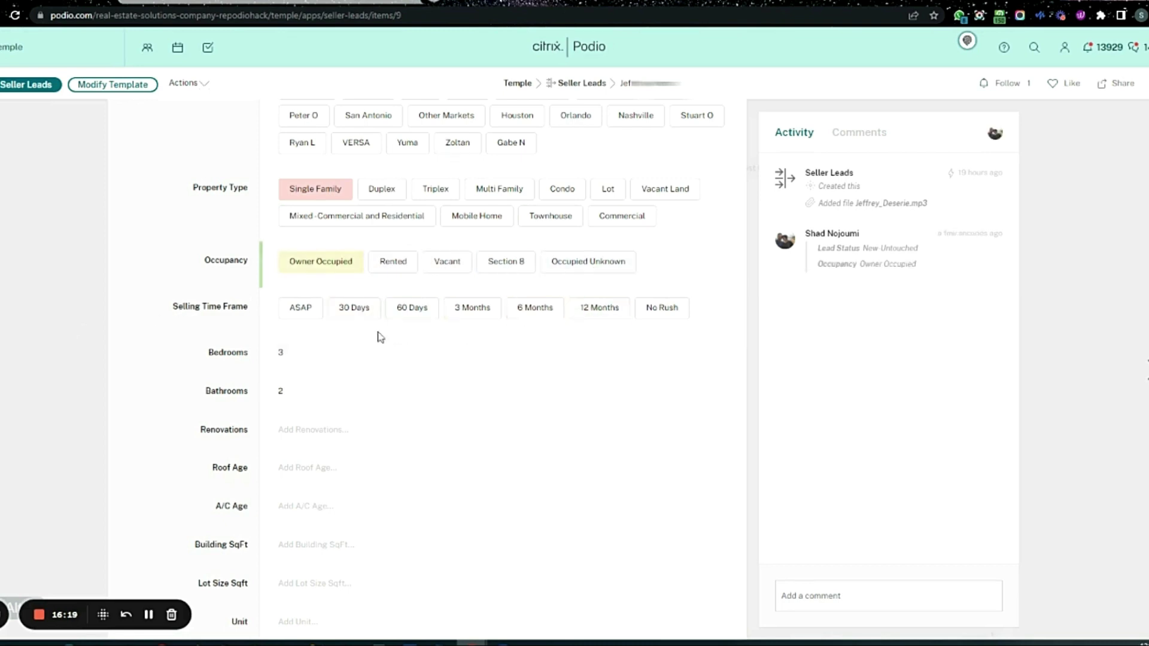
left_click(356, 314)
scroll(227, 386, "down", 1)
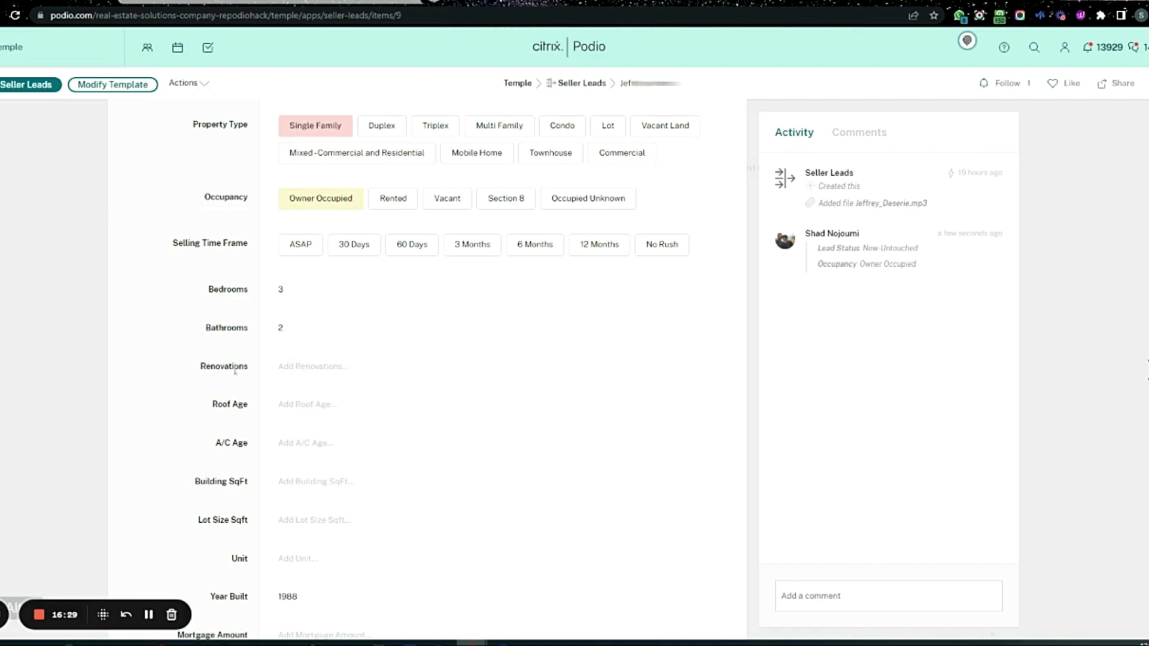
scroll(301, 405, "down", 1)
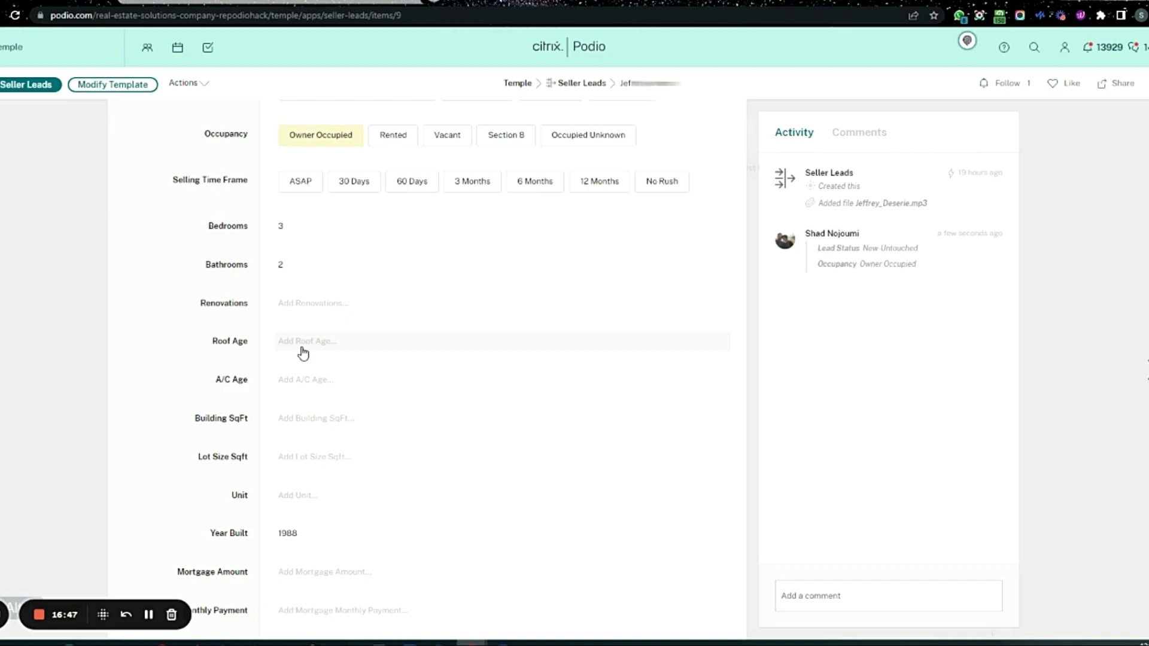
scroll(271, 358, "down", 1)
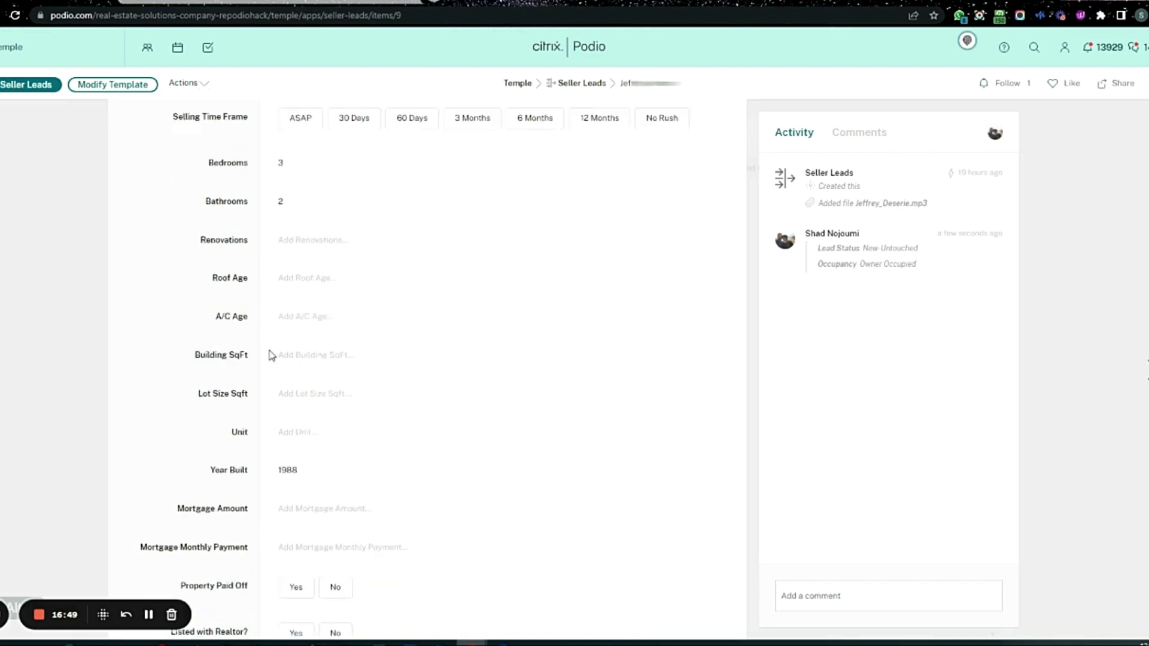
scroll(271, 357, "down", 2)
scroll(305, 480, "up", 8)
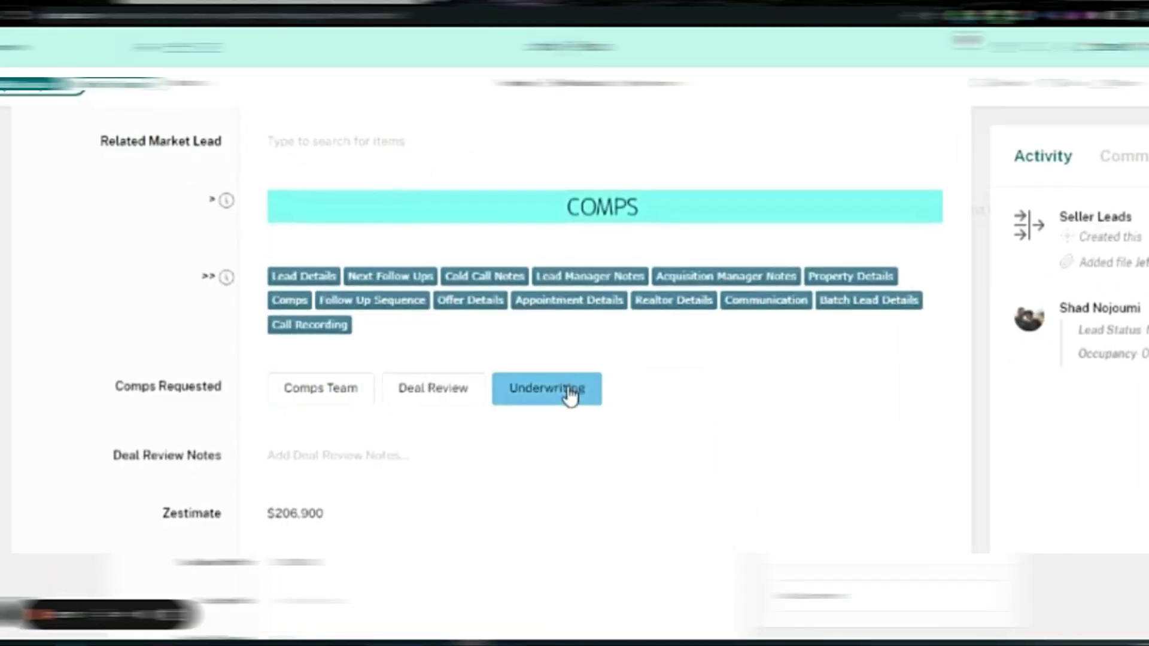
left_click(551, 376)
left_click(552, 394)
left_click(552, 394)
left_click(447, 404)
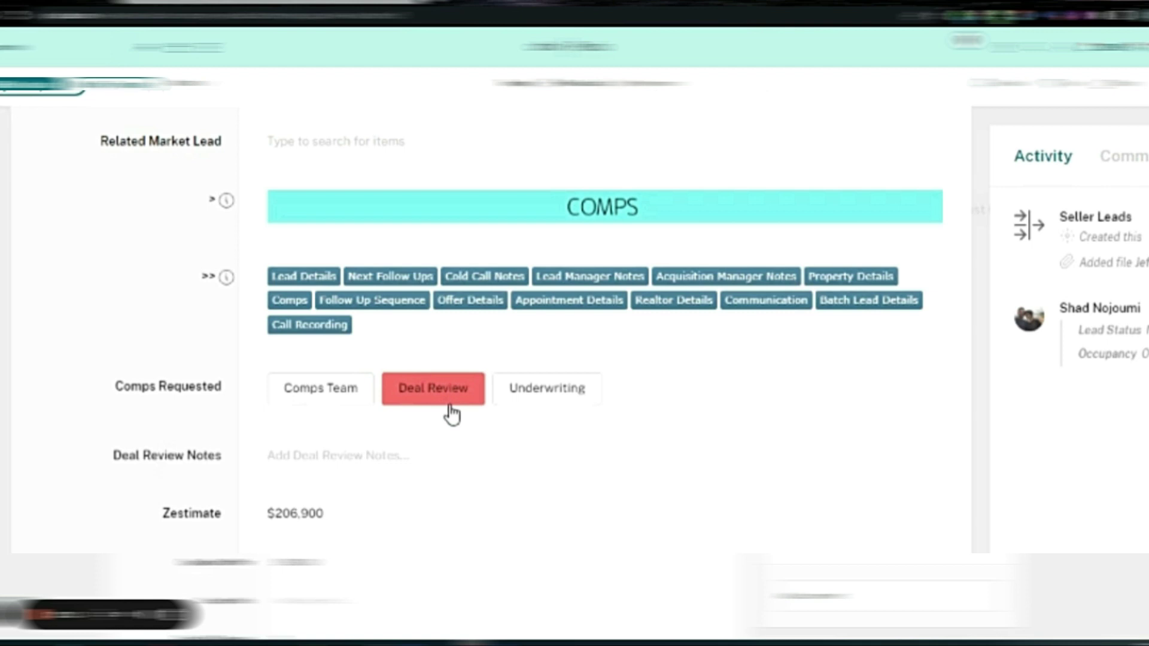
left_click(450, 408)
scroll(273, 535, "down", 1)
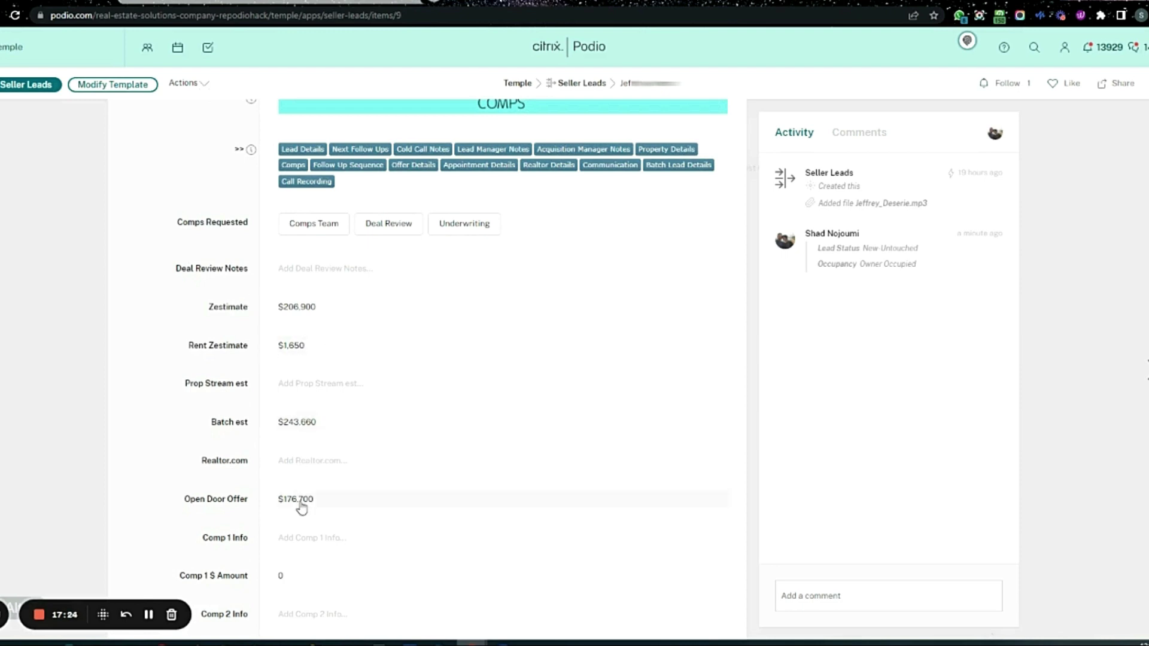
scroll(258, 347, "down", 1)
scroll(259, 387, "down", 2)
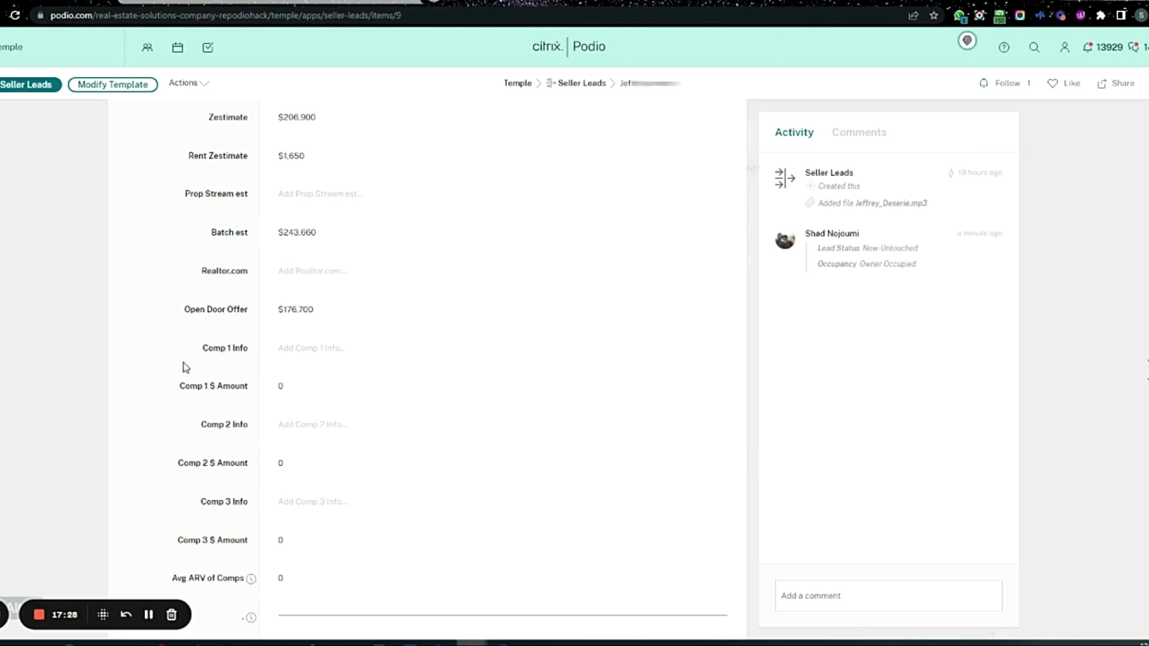
scroll(186, 369, "down", 2)
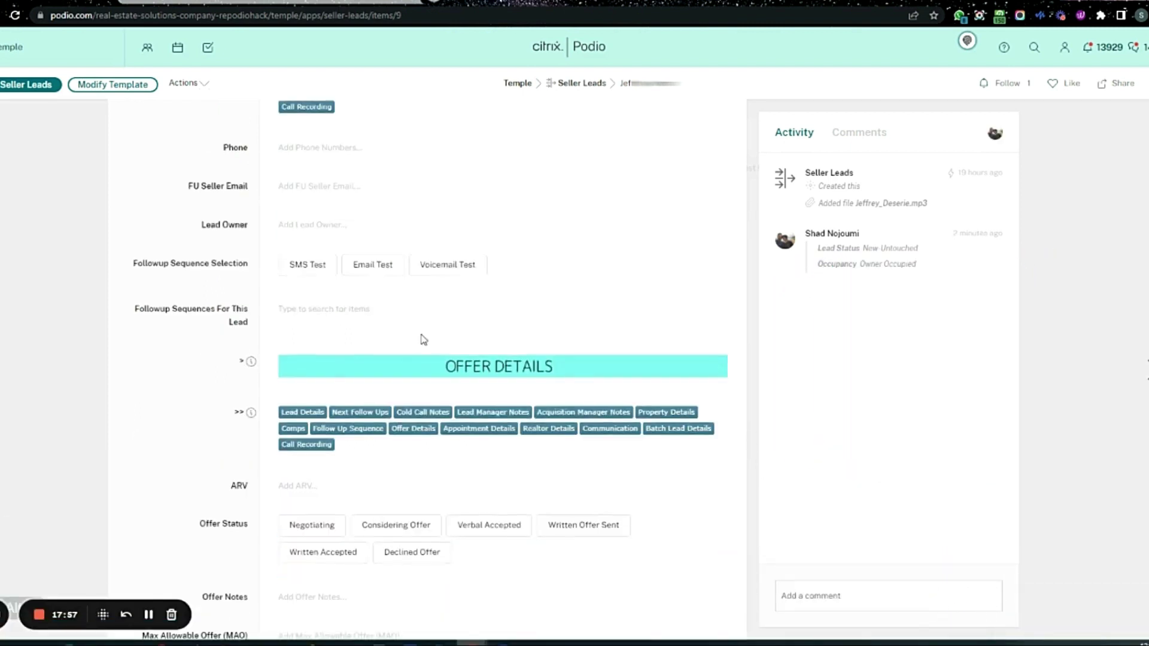
Step: Choose Considering Offer in the Offer Details' Offer Status field
scroll(423, 336, "down", 3)
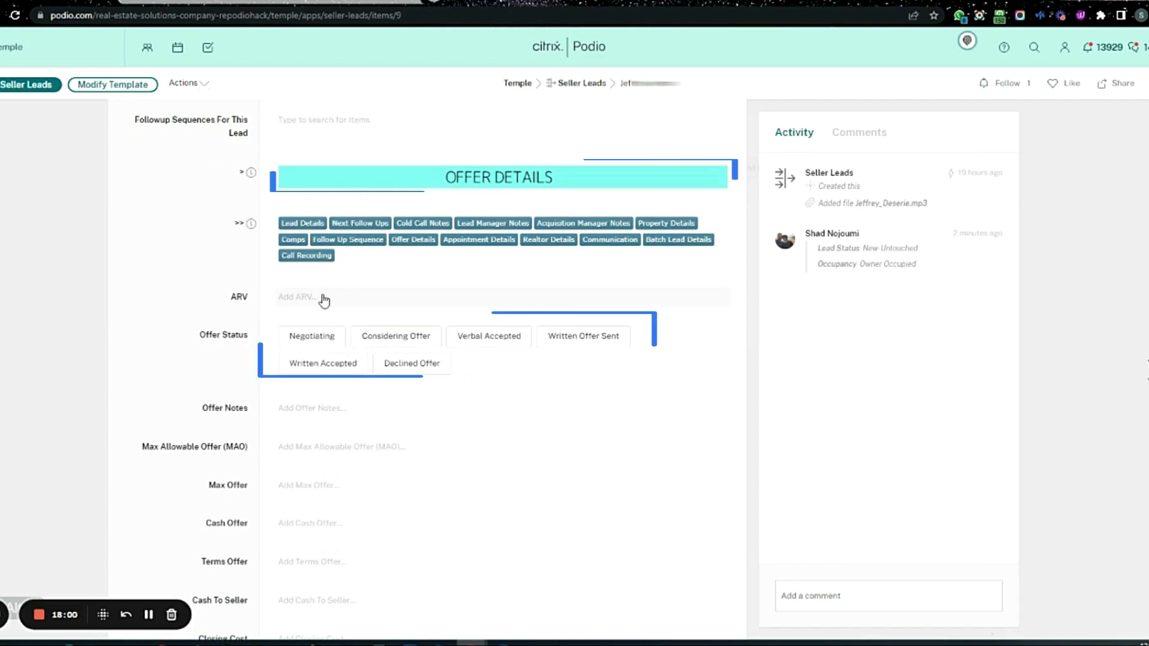
left_click(432, 337)
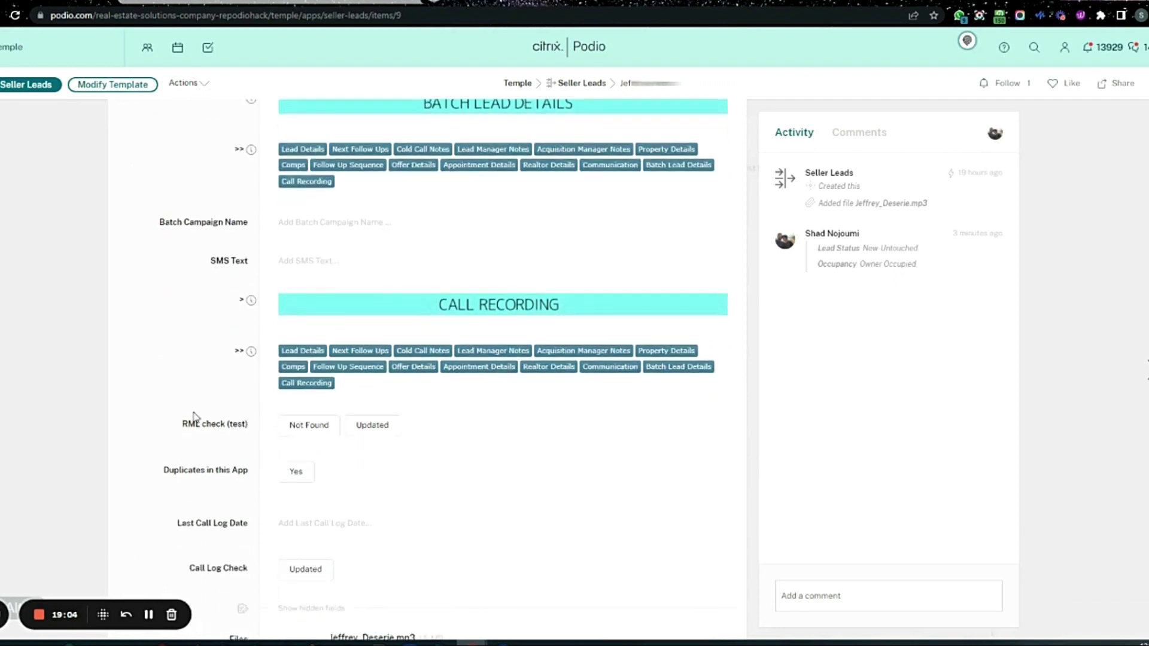
scroll(193, 418, "down", 1)
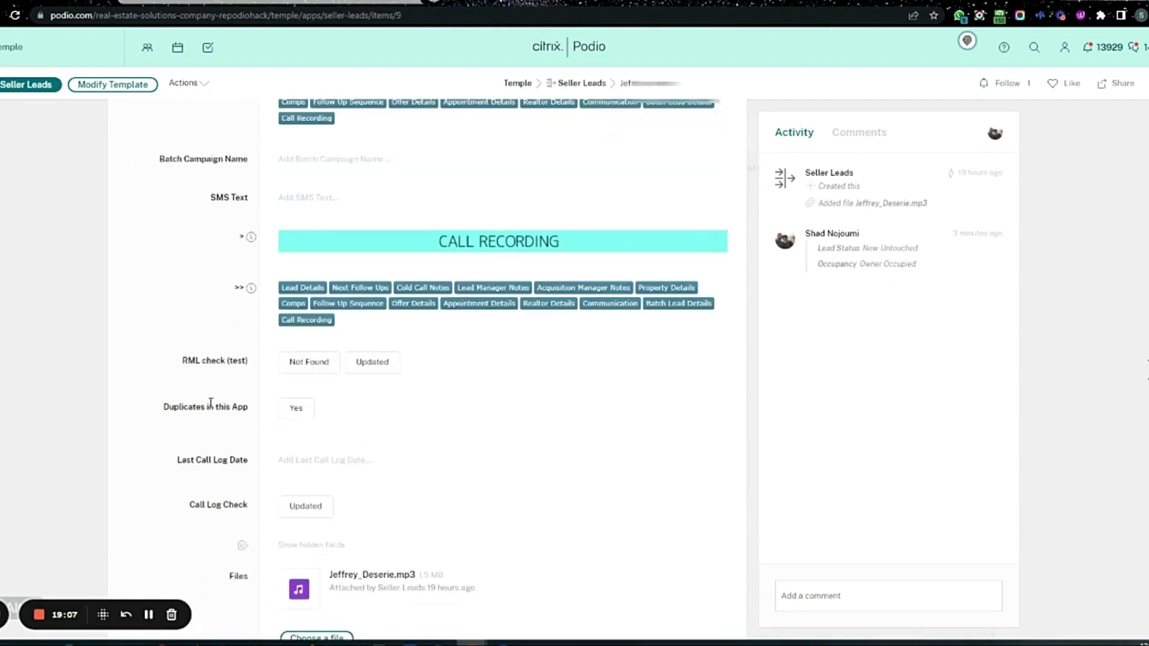
scroll(211, 402, "down", 2)
Step: Review the Call Recording section's attached mp3, then move back toward Appointment Details
mouse_move(346, 455)
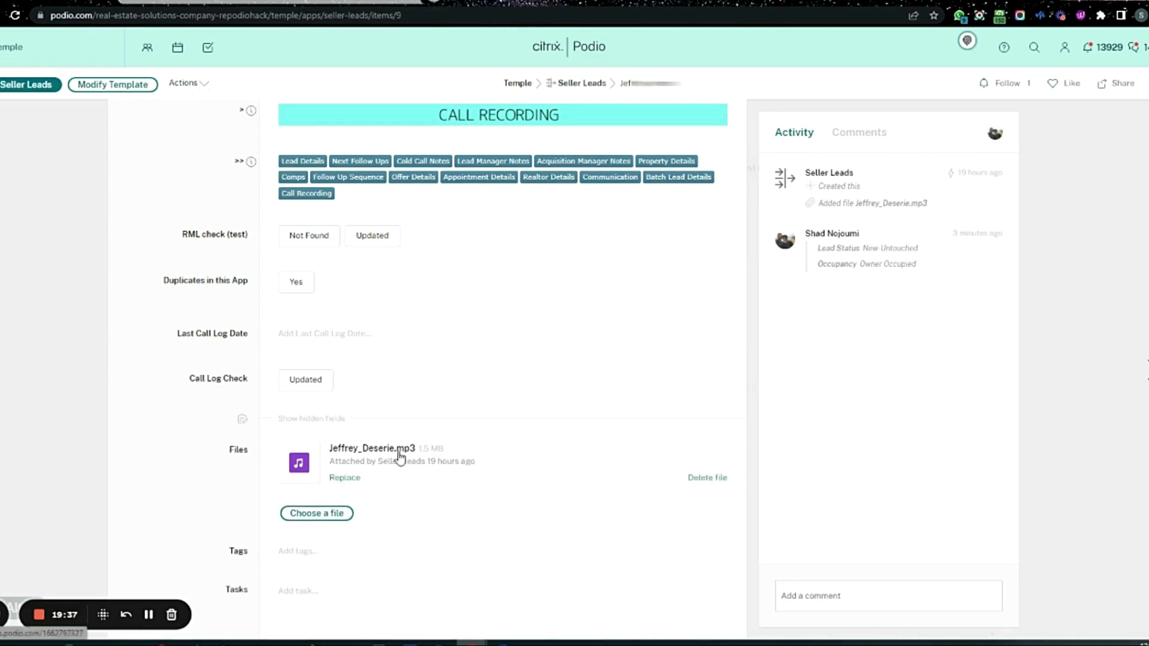
scroll(398, 458, "down", 1)
scroll(585, 518, "up", 15)
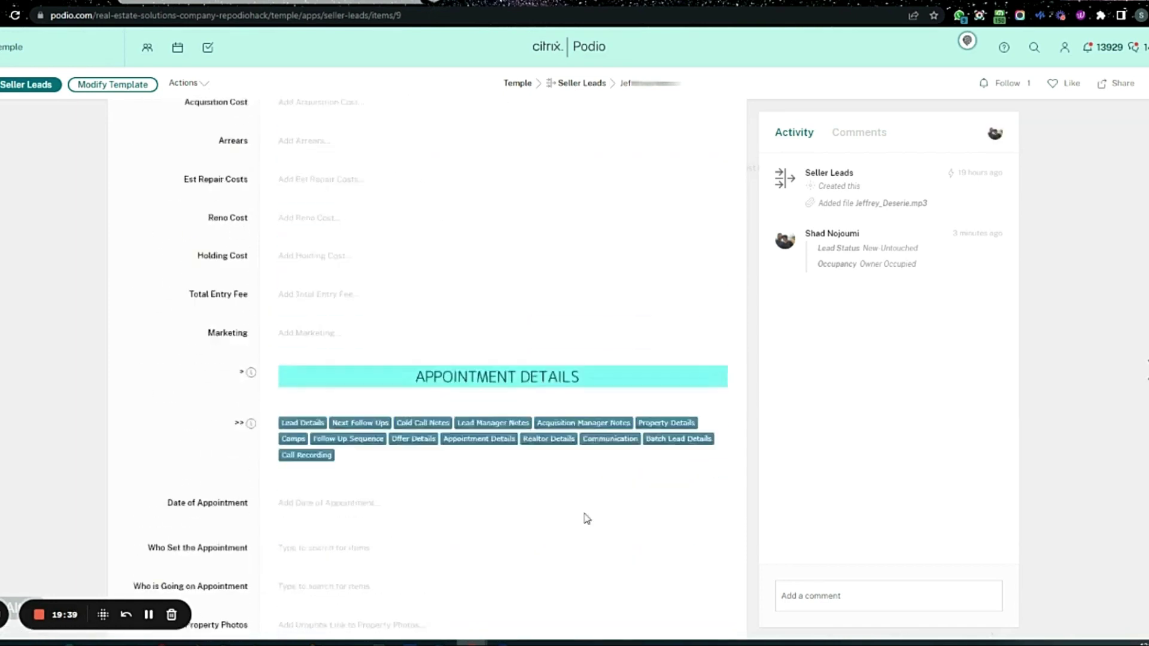
Step: Jump via Lead Details, Call Recording, Property Details, Cold Call Notes and Offer Details to Lead Manager Notes
scroll(586, 519, "up", 10)
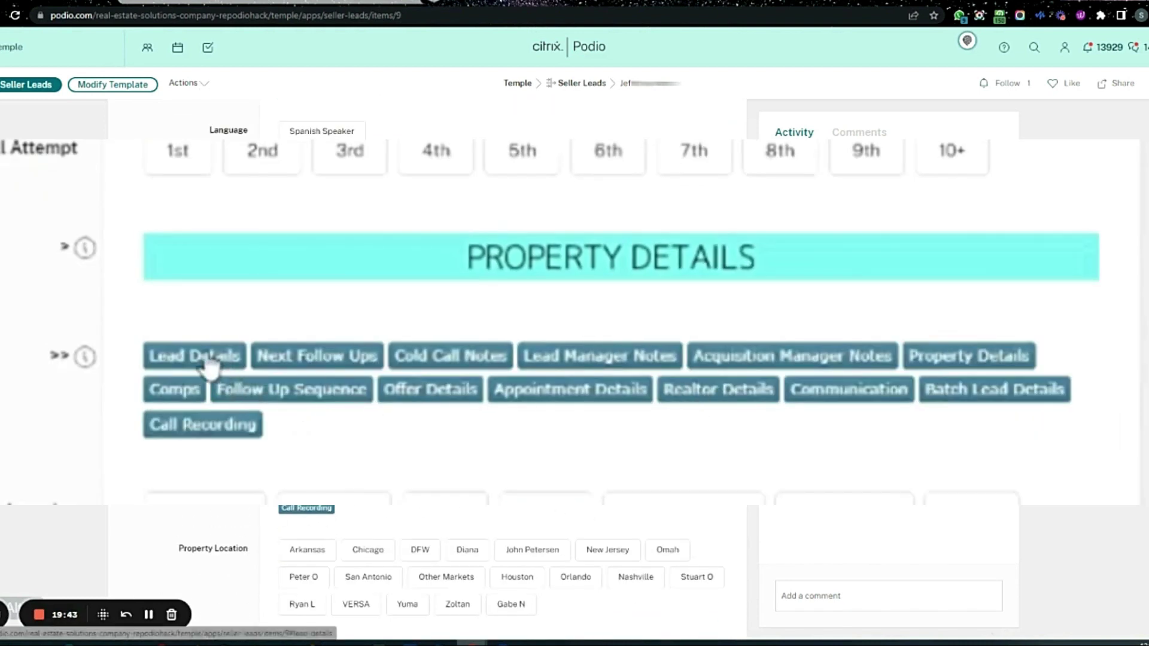
left_click(302, 475)
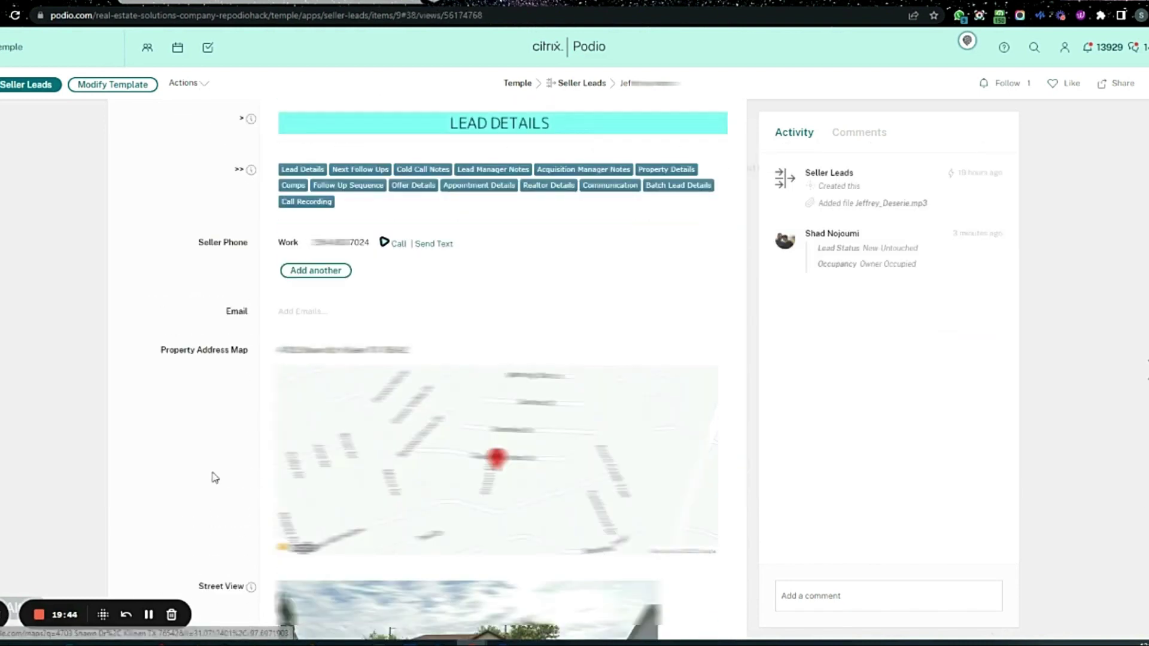
left_click(307, 202)
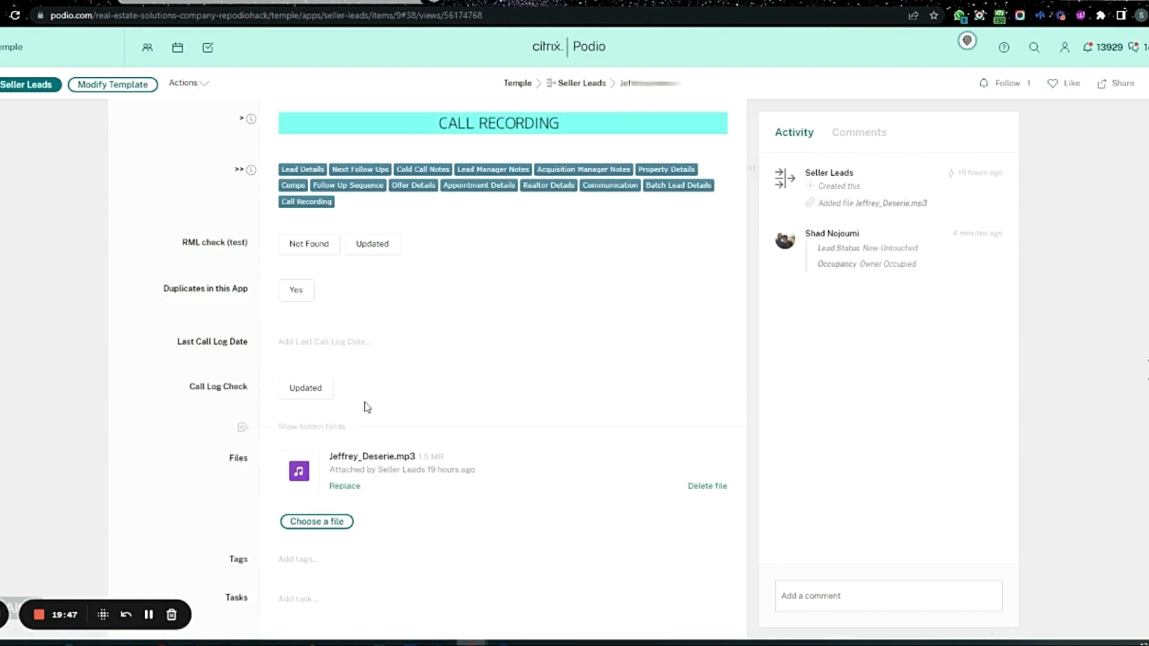
left_click(668, 170)
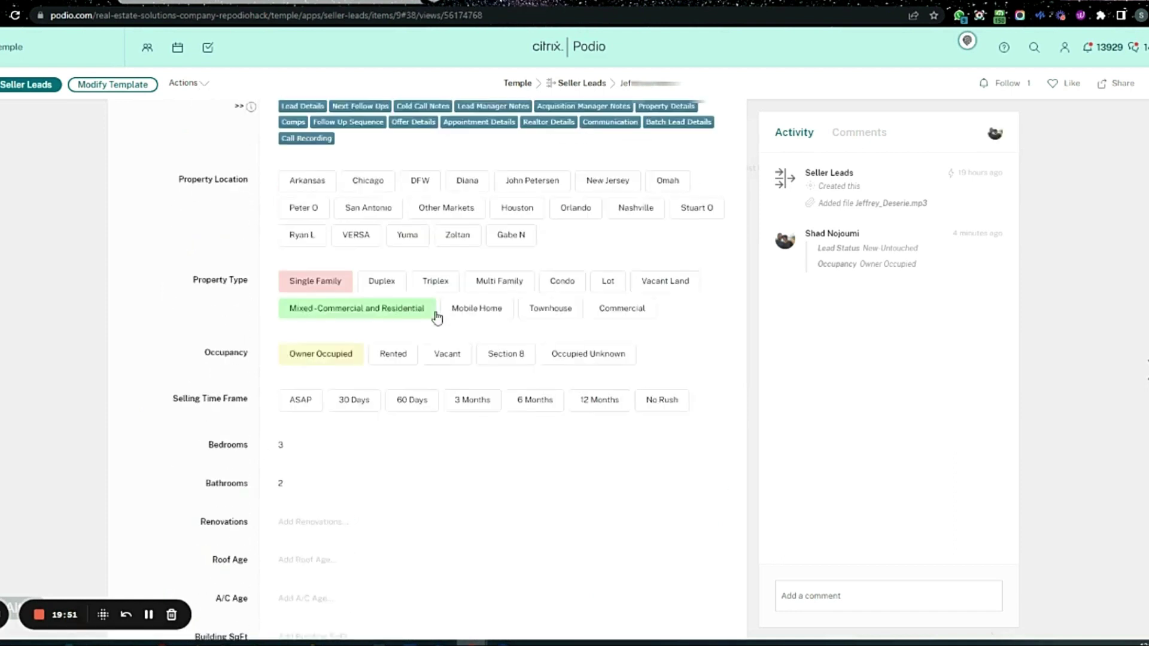
left_click(422, 106)
left_click(413, 185)
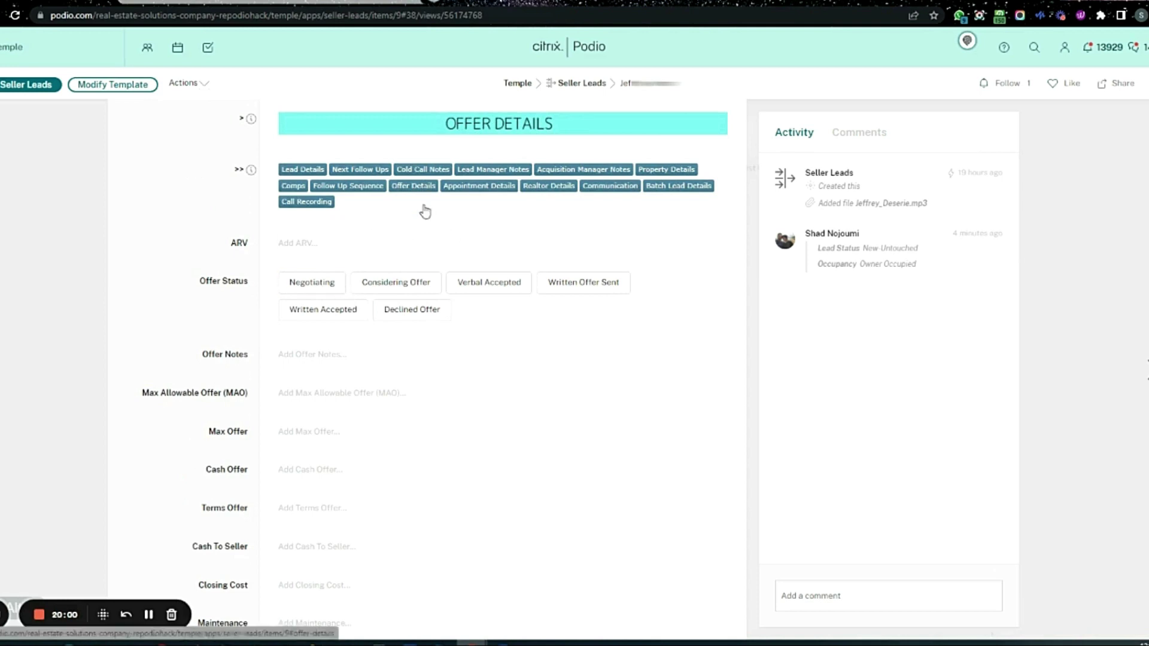
left_click(487, 170)
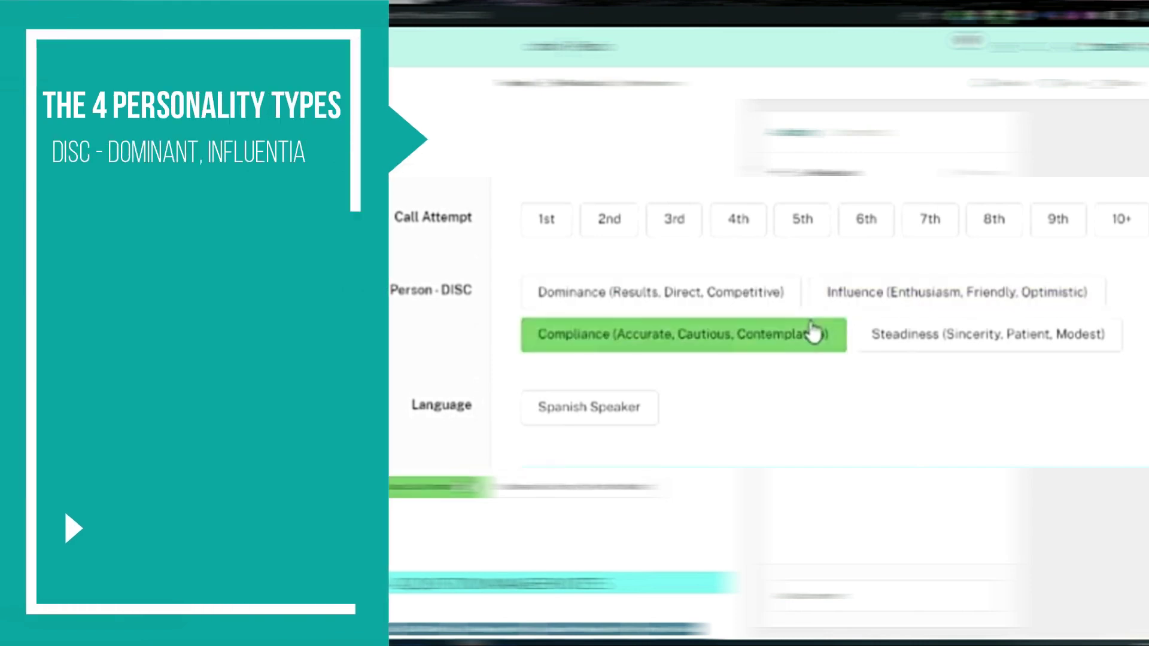
Step: Cycle through Dominance, Steadiness, Influence and Compliance, clear the DISC type, and return to Seller Leads
left_click(877, 344)
left_click(772, 304)
left_click(788, 344)
left_click(849, 307)
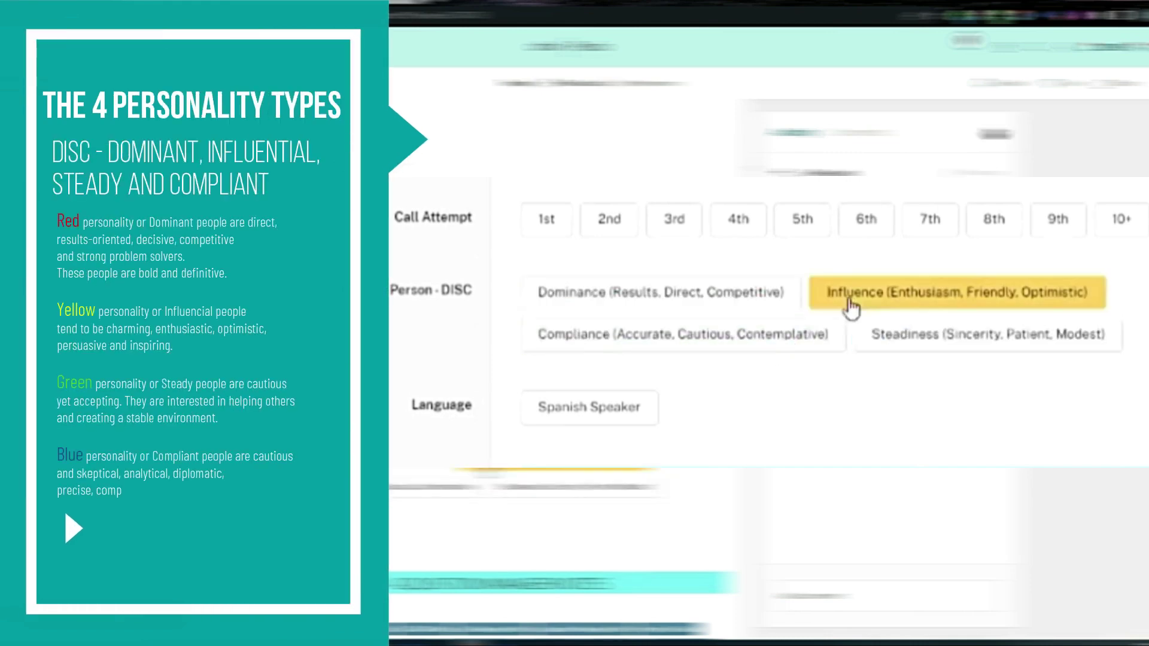
left_click(625, 302)
left_click(631, 302)
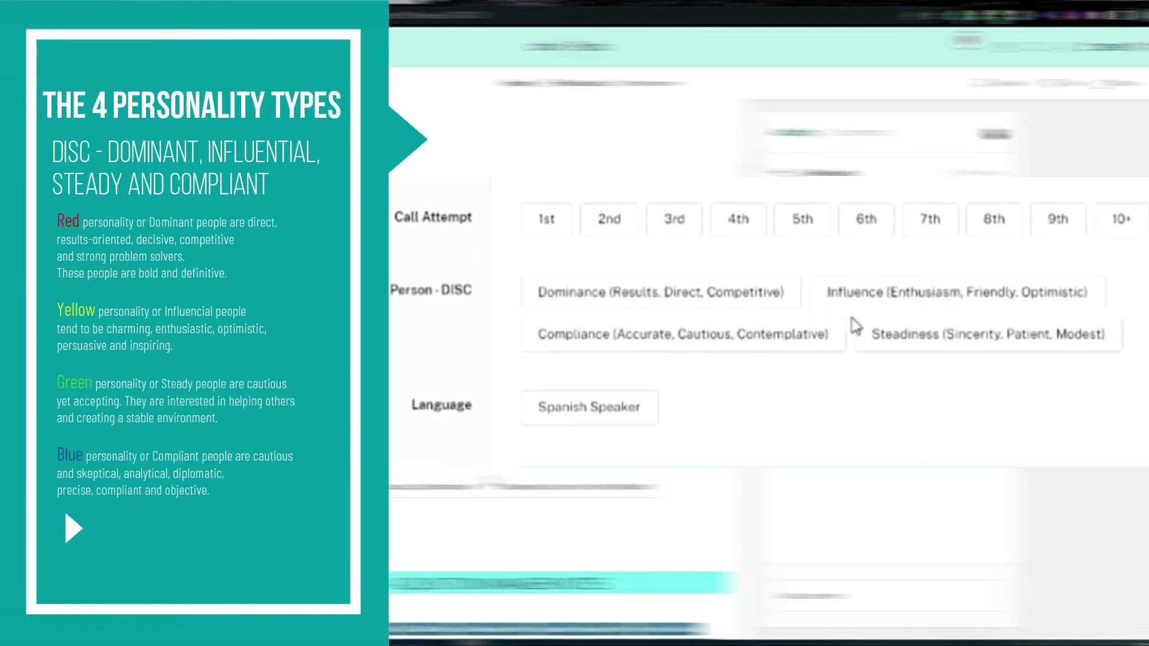
left_click(869, 343)
left_click(860, 312)
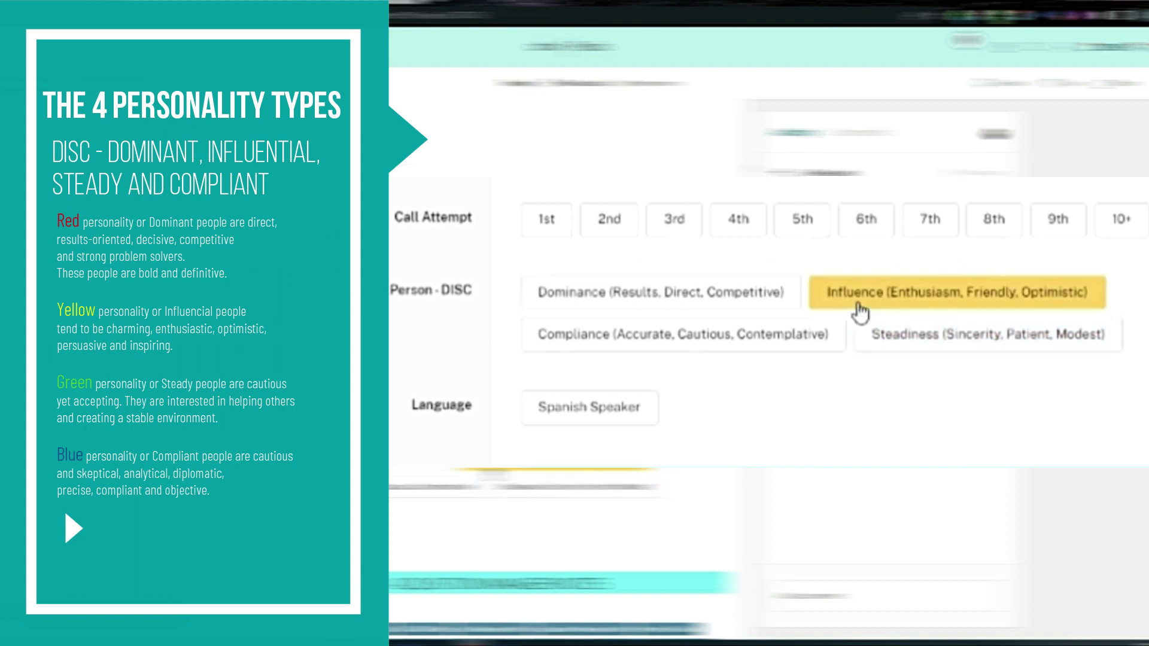
left_click(680, 333)
left_click(680, 344)
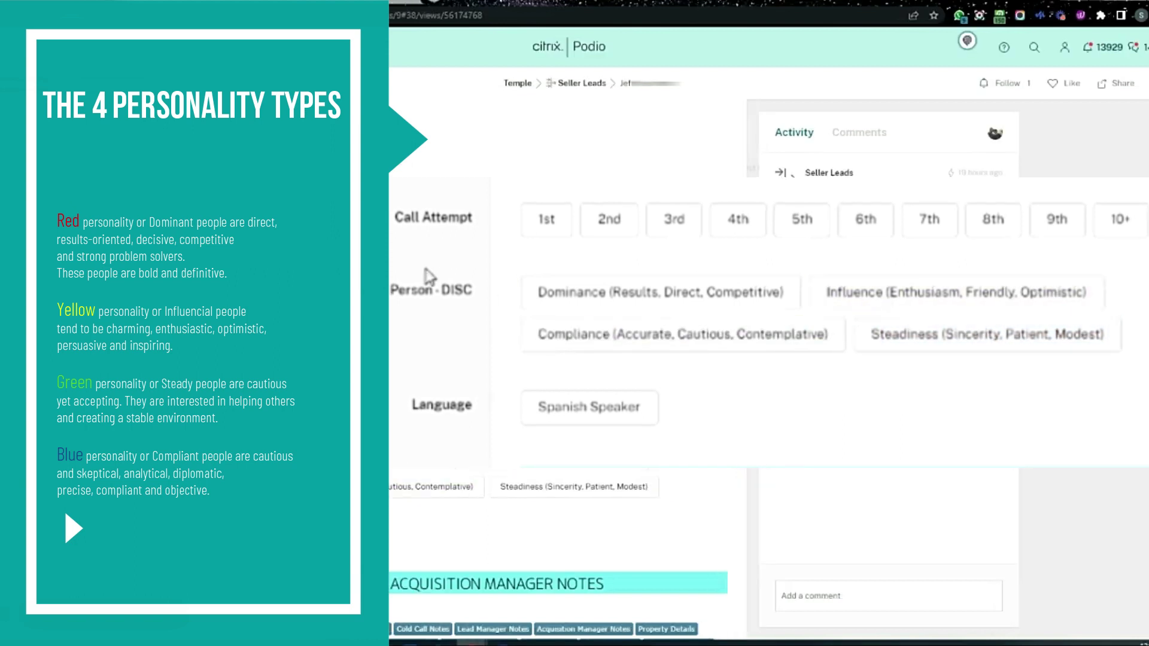
key("alt+Left")
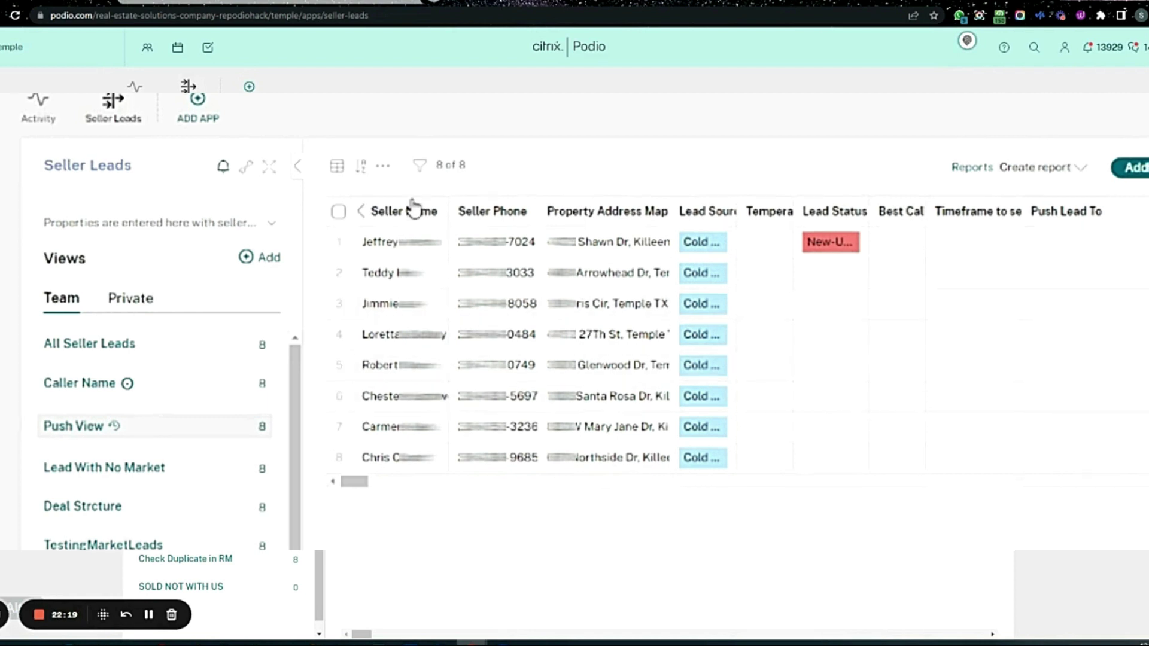
left_click(410, 138)
scroll(441, 239, "down", 5)
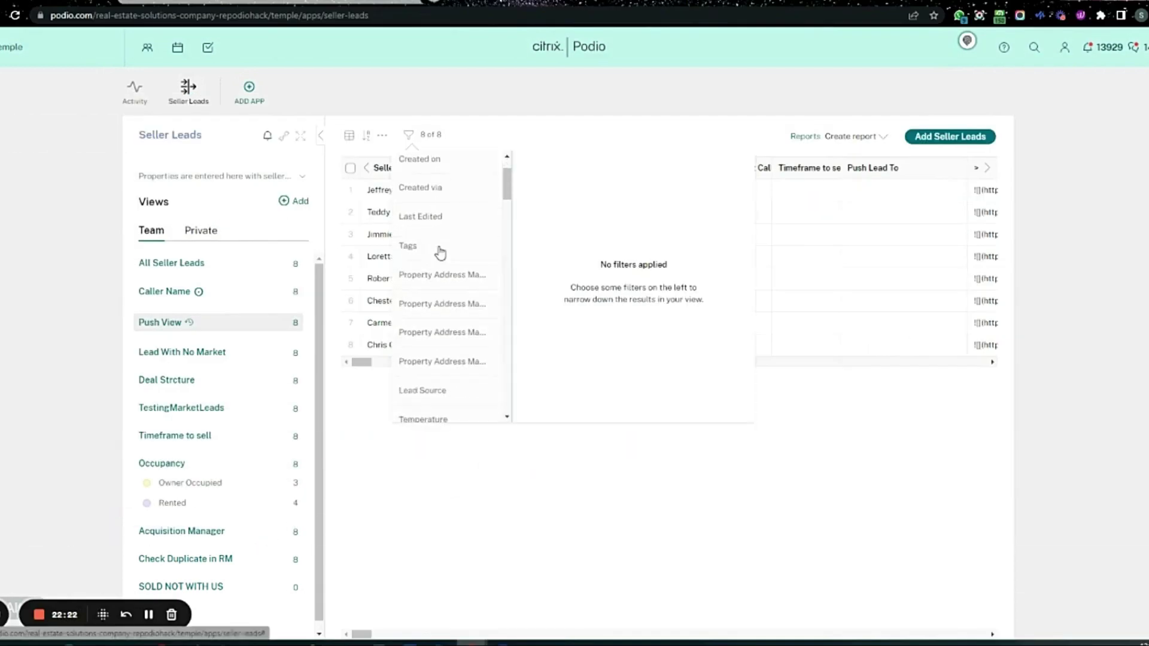
scroll(446, 215, "down", 10)
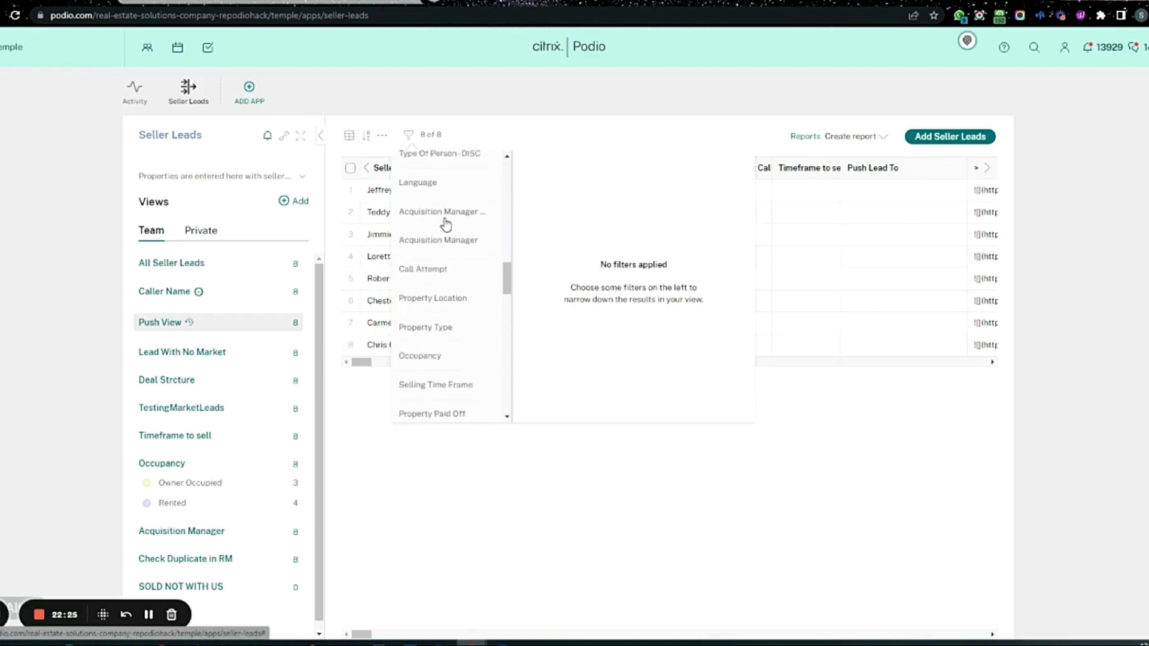
left_click(426, 271)
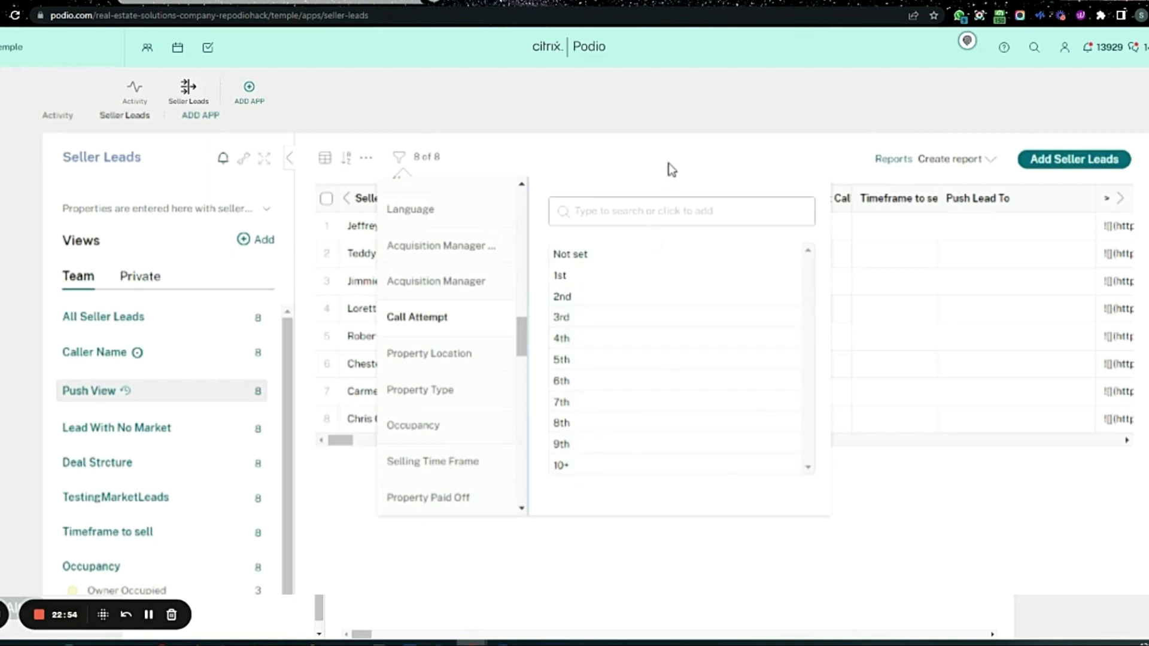
scroll(434, 346, "up", 5)
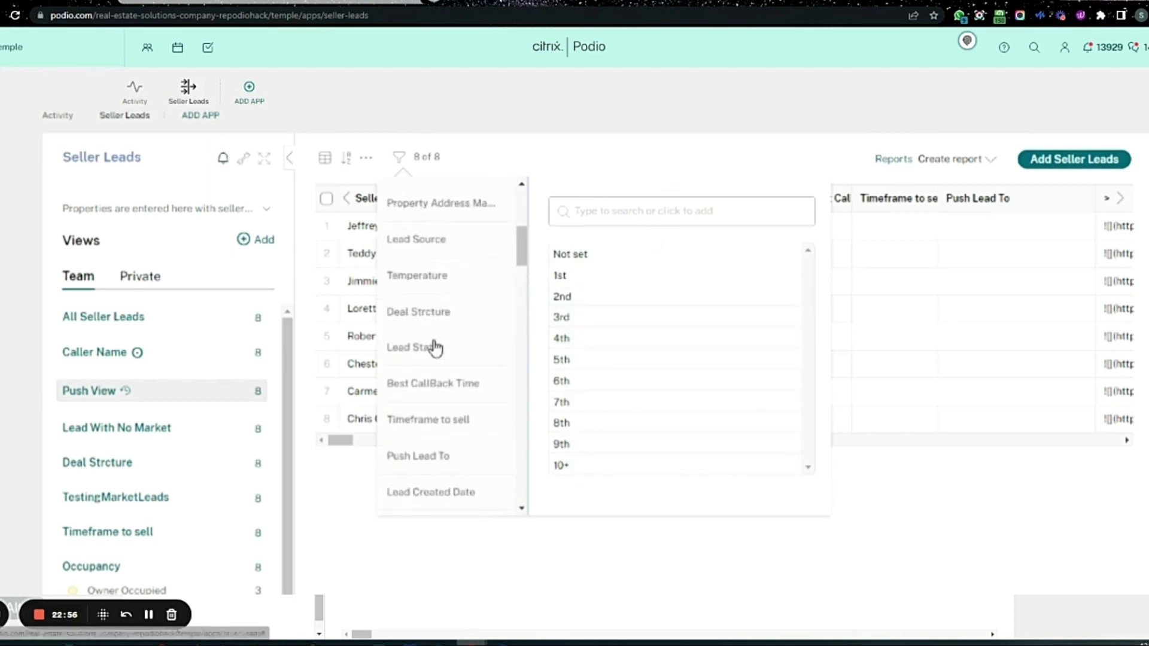
left_click(473, 279)
scroll(465, 335, "up", 5)
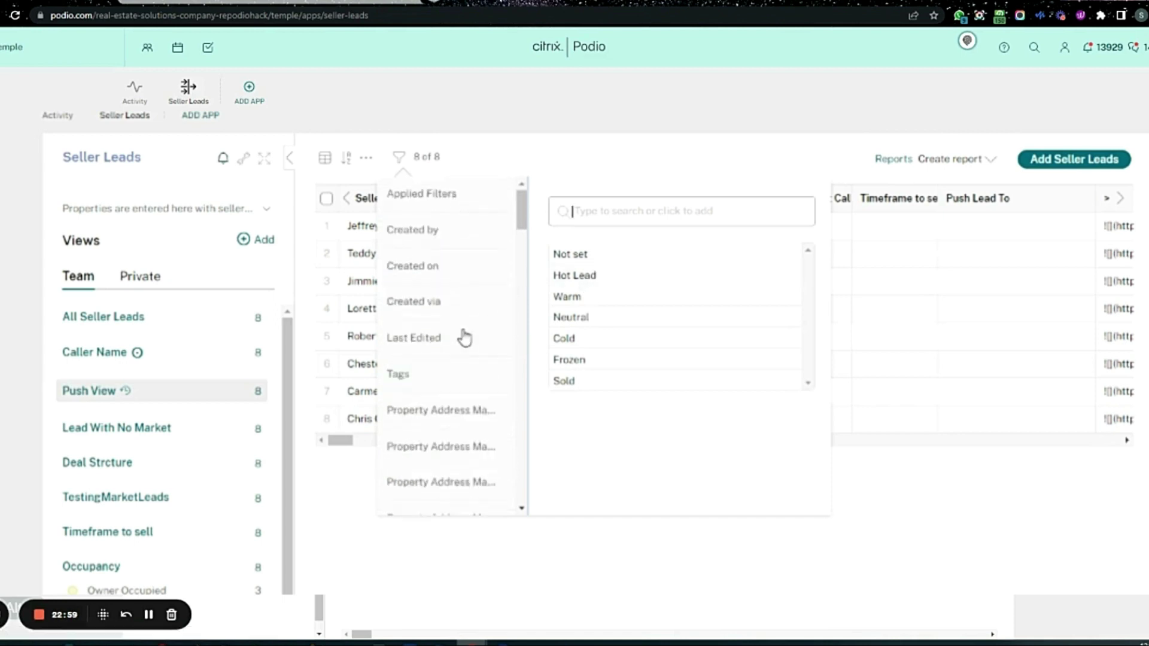
scroll(464, 335, "down", 3)
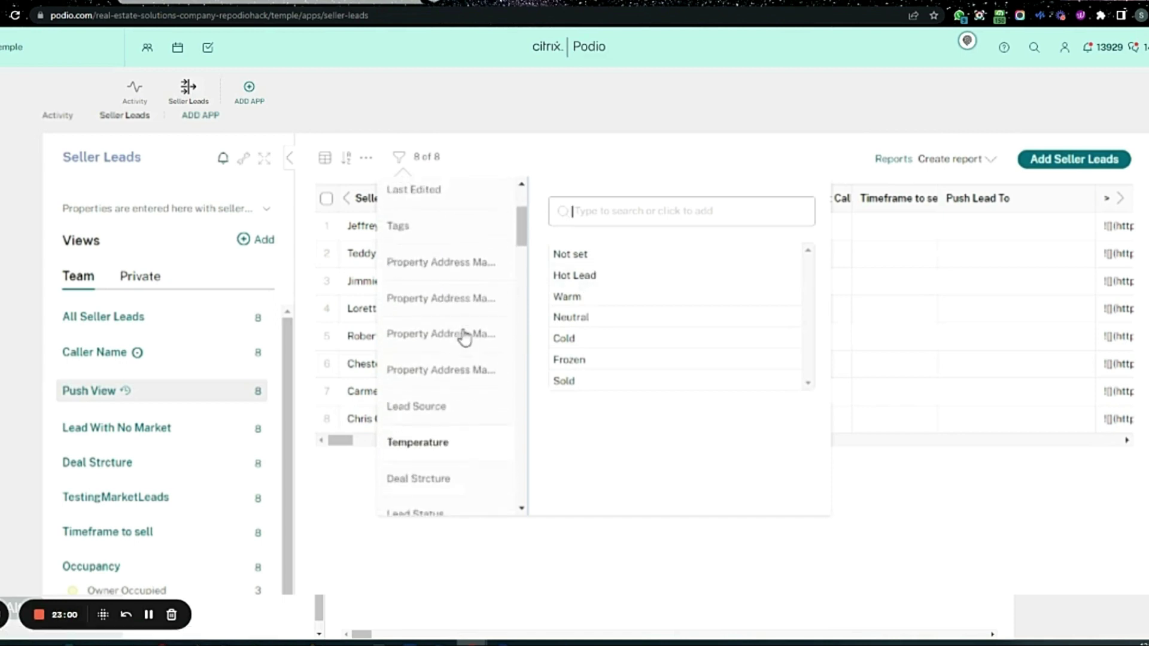
left_click(430, 398)
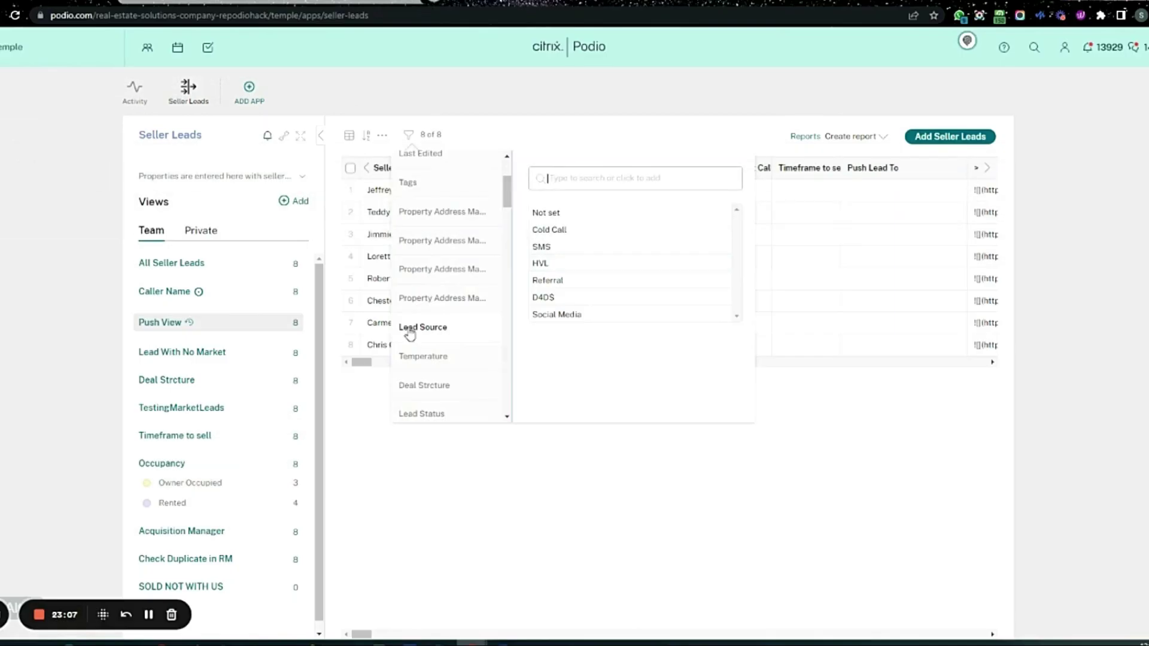
left_click(601, 139)
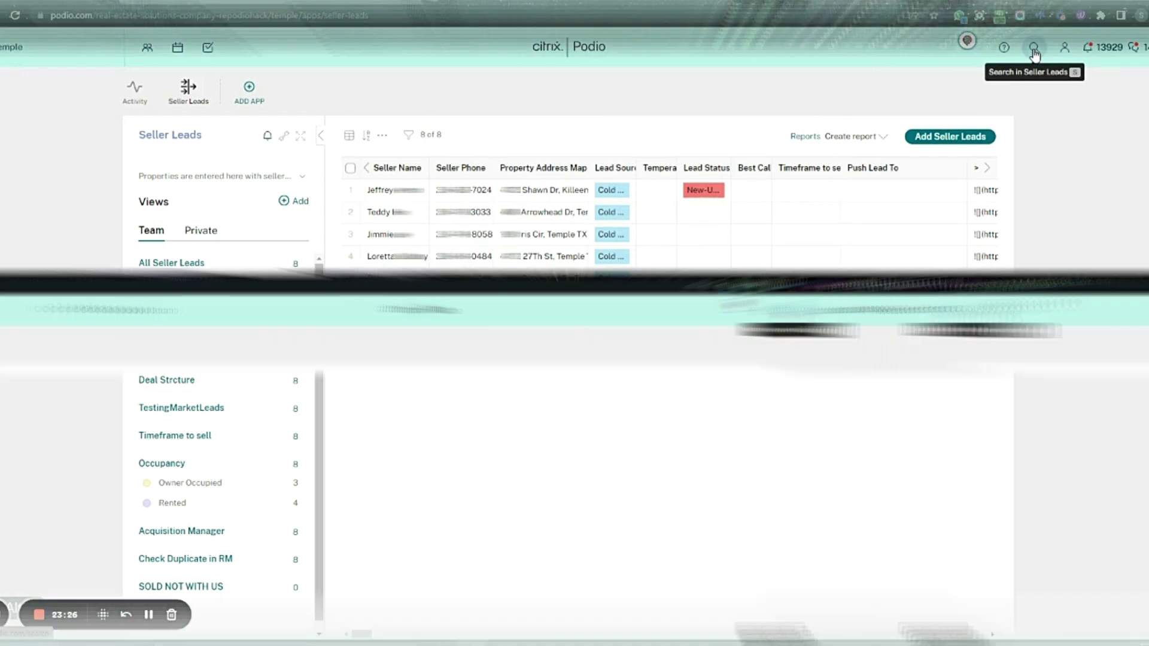
Step: Search within Seller Leads for 'Golden Retriever'
left_click(1034, 47)
type("Golden Retriever")
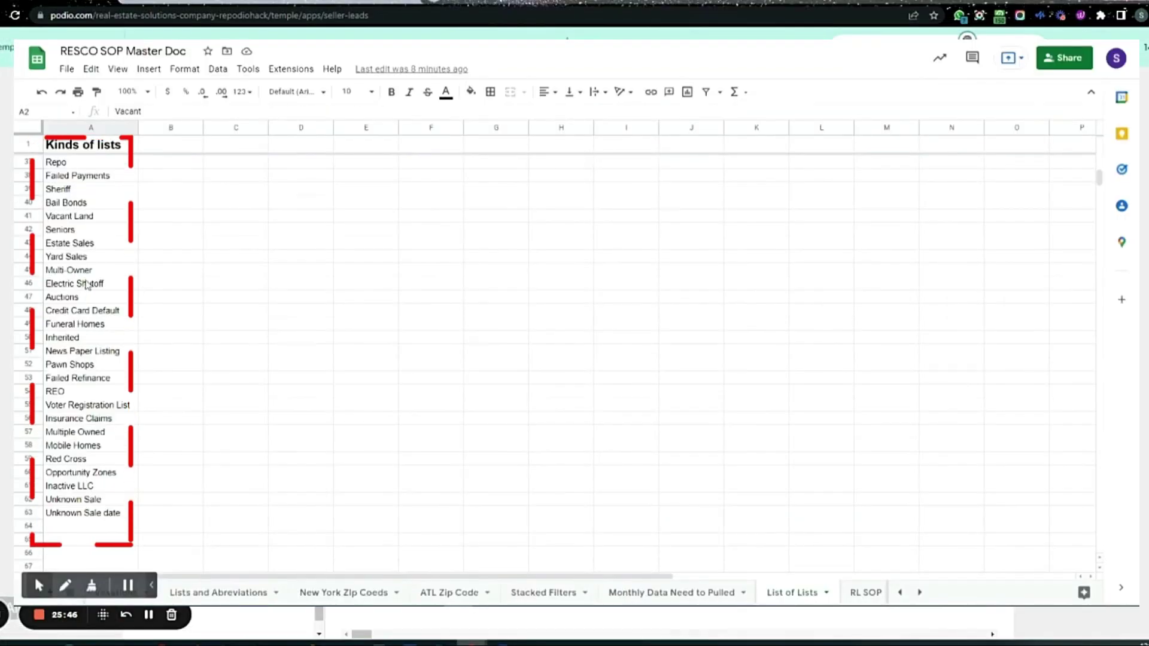
Step: Scroll the List of Lists sheet's Kinds of lists column back to the top
scroll(210, 359, "up", 10)
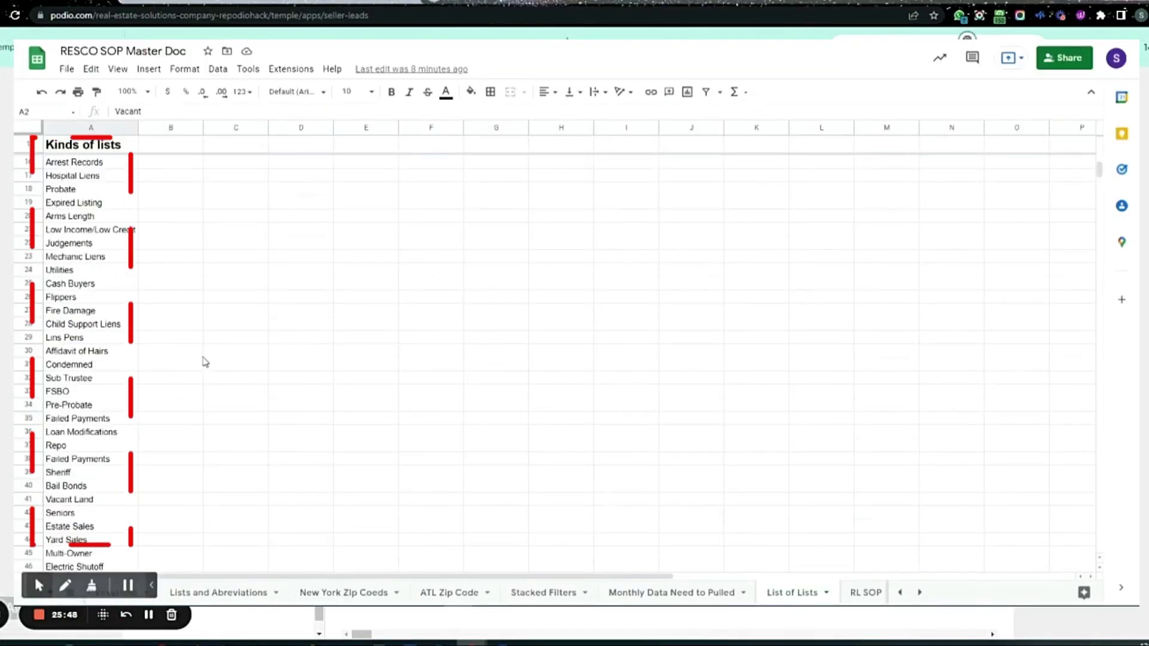